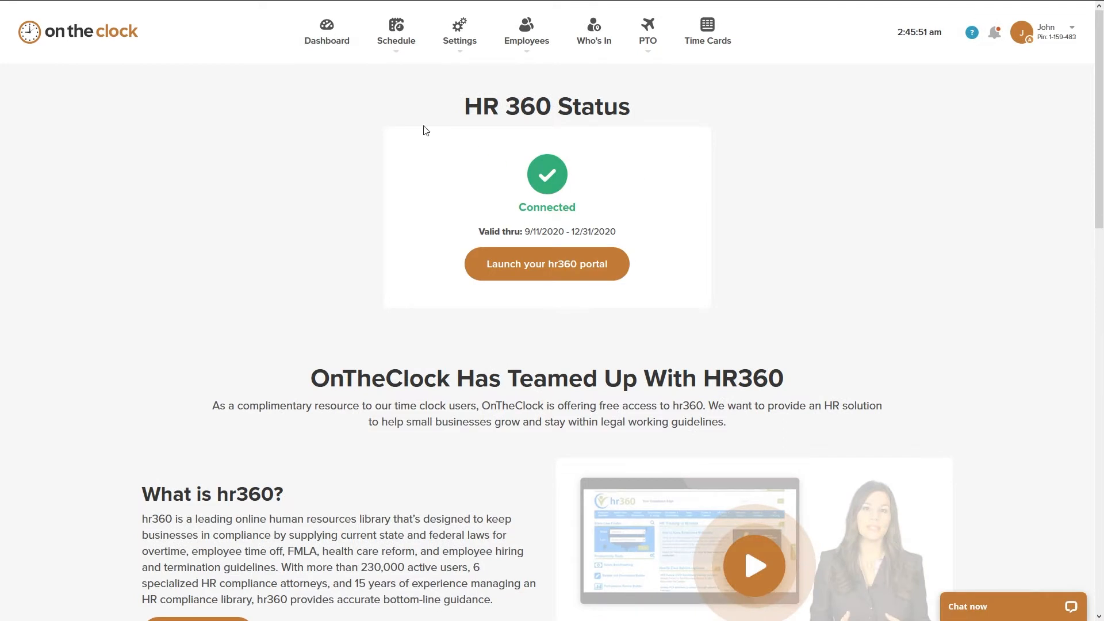
# Check the HR 360 connection status and validity dates, and launch the hr360 portal
pyautogui.moveTo(518, 207); pyautogui.dragTo(615, 213)
pyautogui.click(640, 211)
pyautogui.moveTo(478, 231); pyautogui.dragTo(654, 234)
pyautogui.click(655, 234)
pyautogui.click(522, 270)
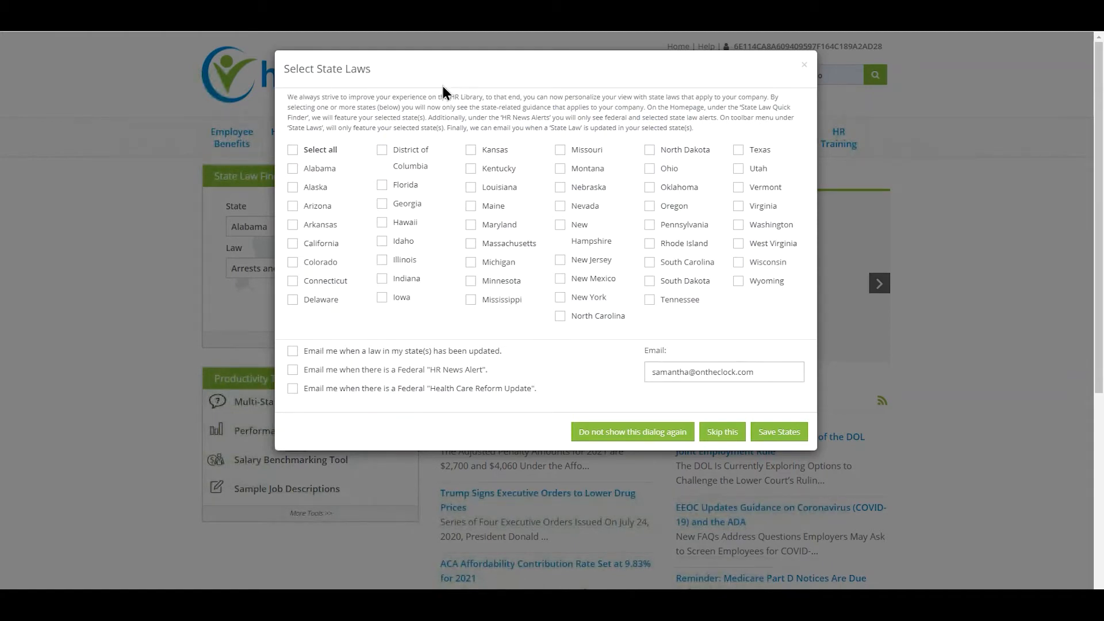
# Choose Michigan in the state laws selection, enable email notices for updated laws in the selected states, and save the states
pyautogui.click(470, 268)
pyautogui.click(293, 352)
pyautogui.click(772, 433)
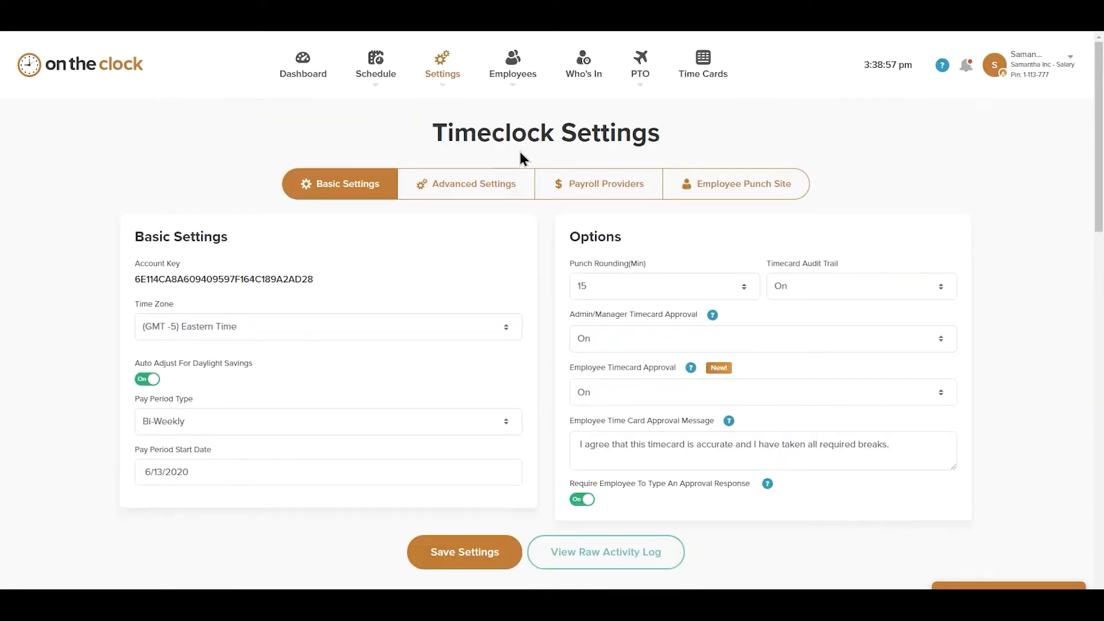
# View the payroll provider integrations in the timeclock settings and review the time cards for 08/22/2020 thru 09/04/2020
pyautogui.click(602, 184)
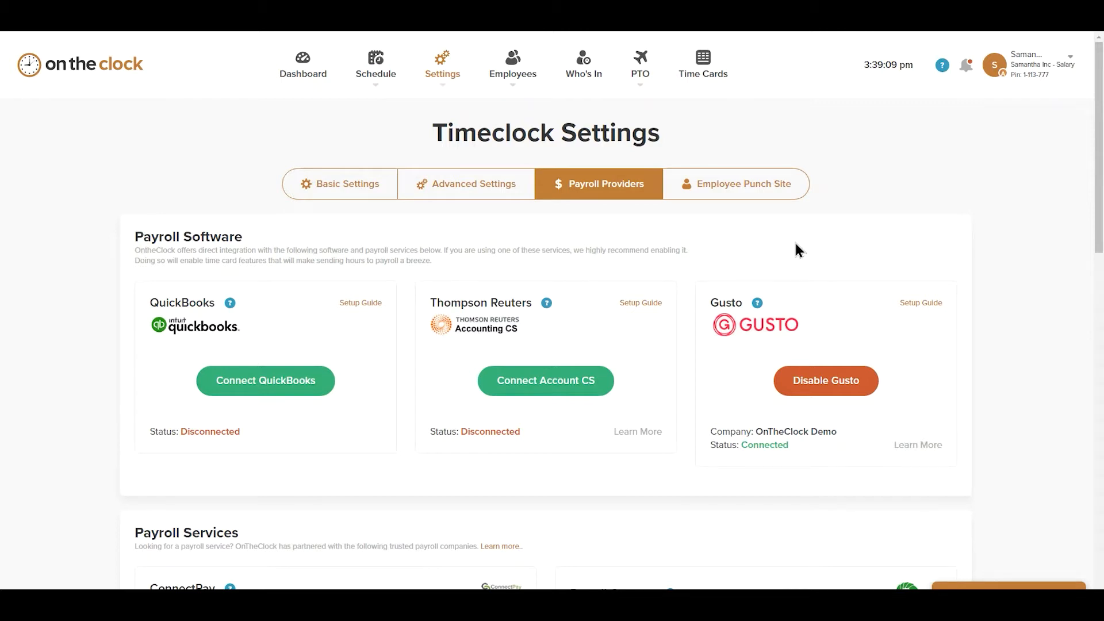
pyautogui.click(704, 75)
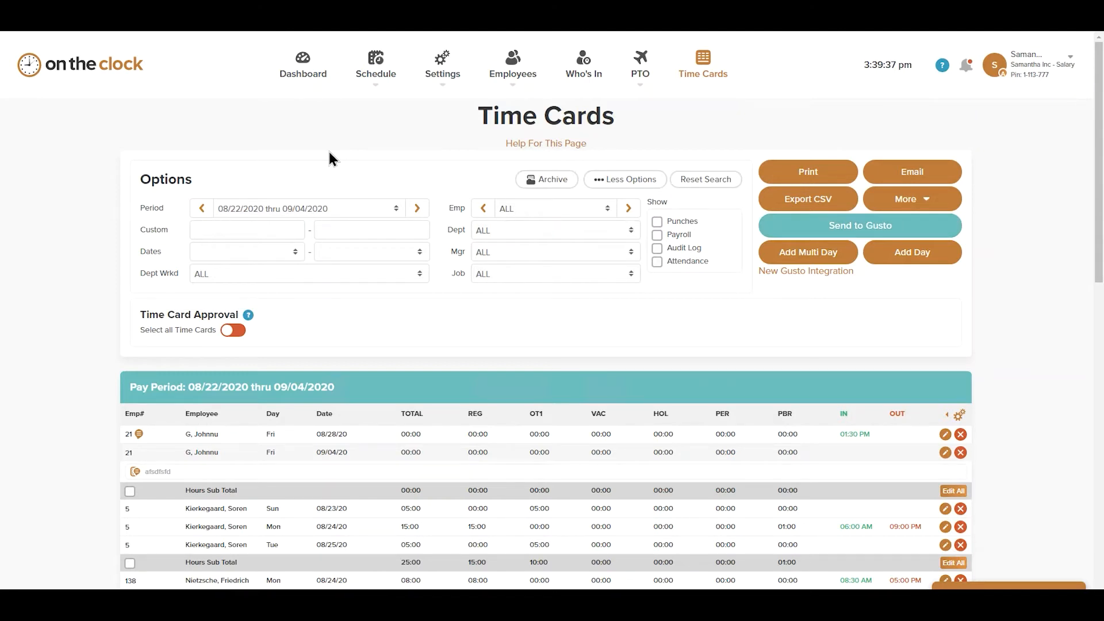
pyautogui.scroll(-1, 749, 135)
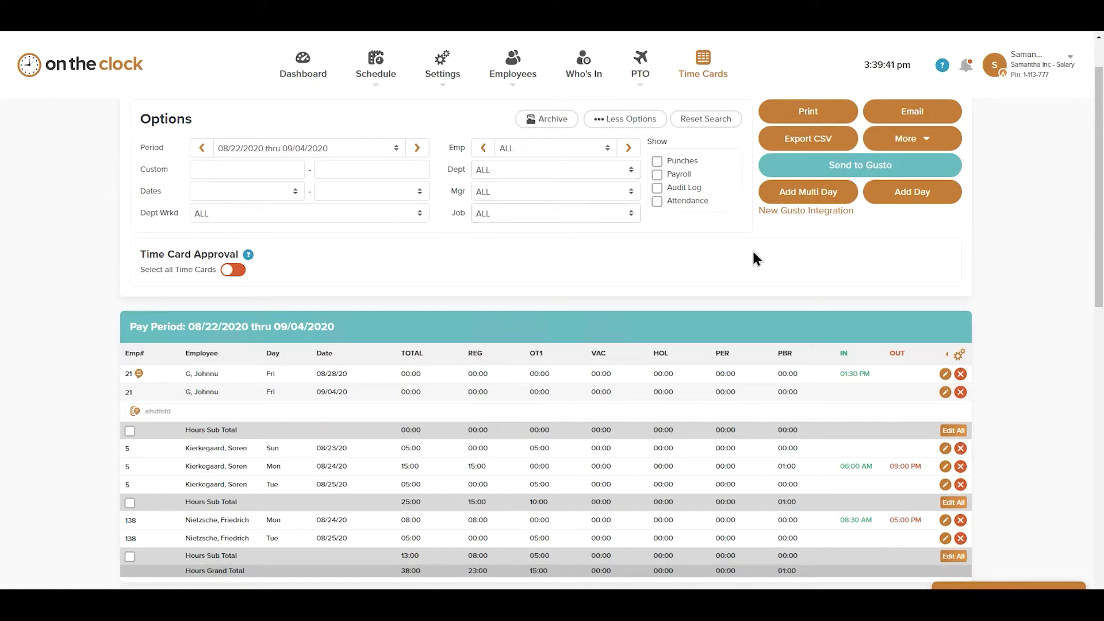
pyautogui.scroll(1, 885, 229)
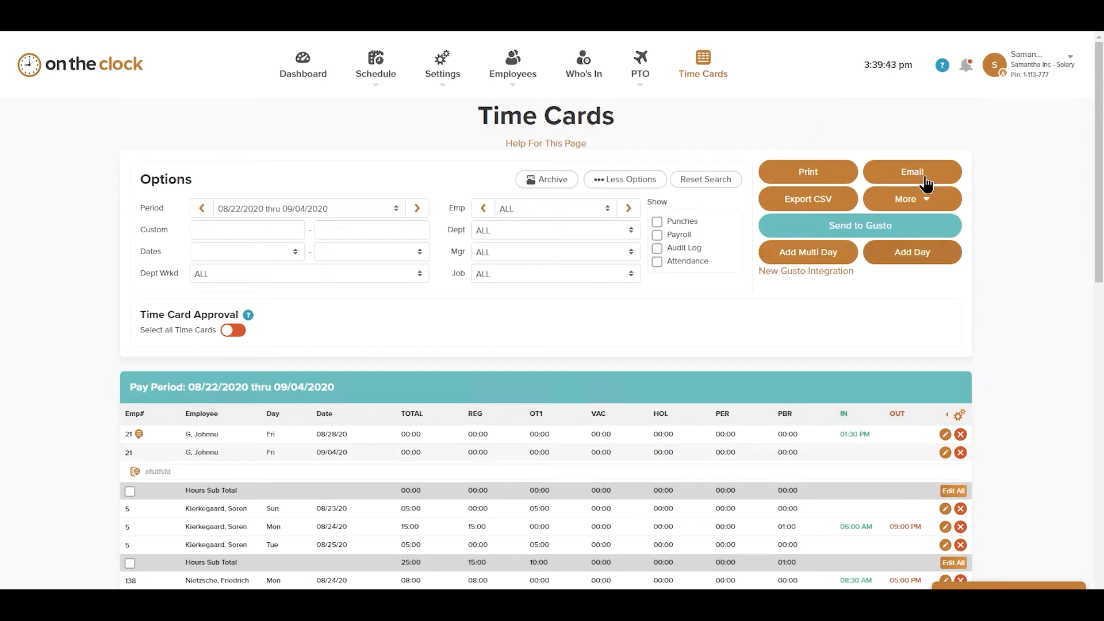
# Print the pay period's time cards and open the resulting file from the browser's downloads
pyautogui.click(808, 181)
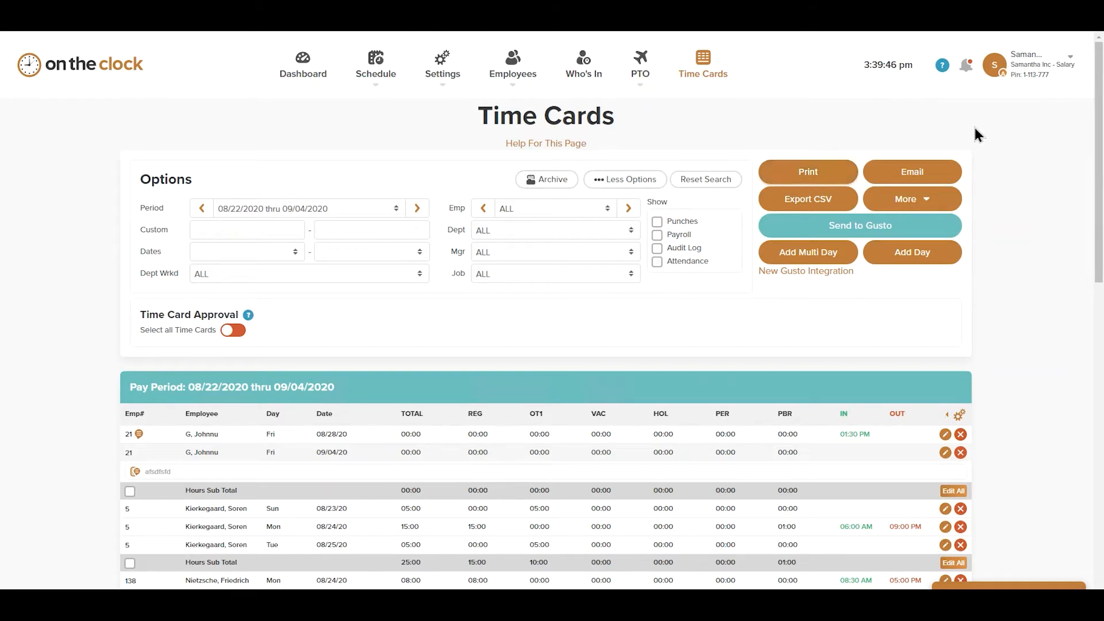
pyautogui.click(1093, 21)
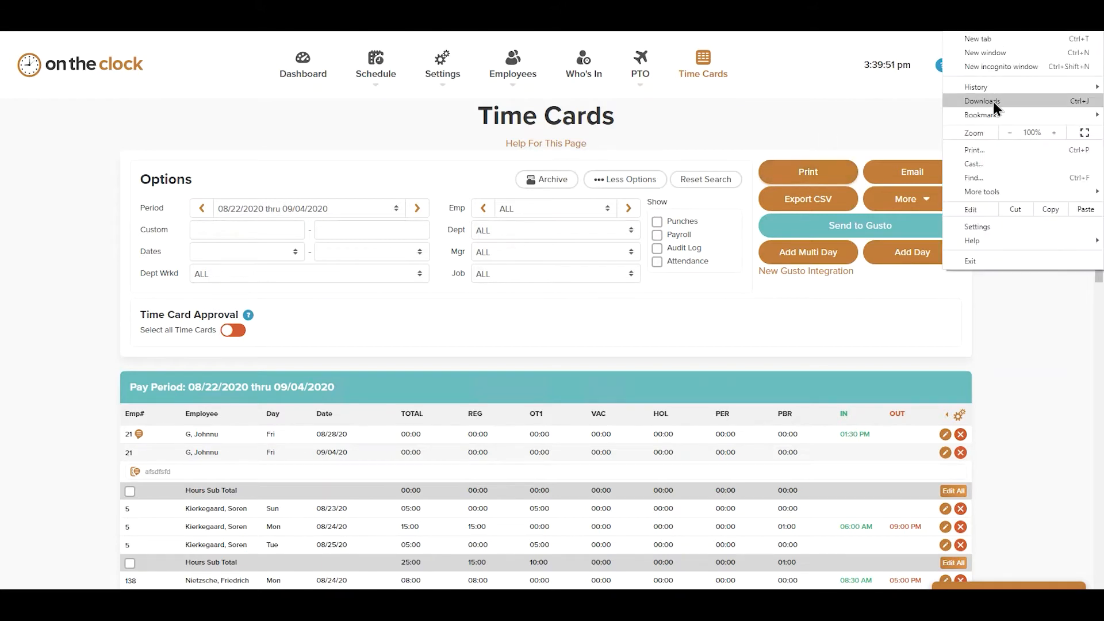
pyautogui.click(993, 102)
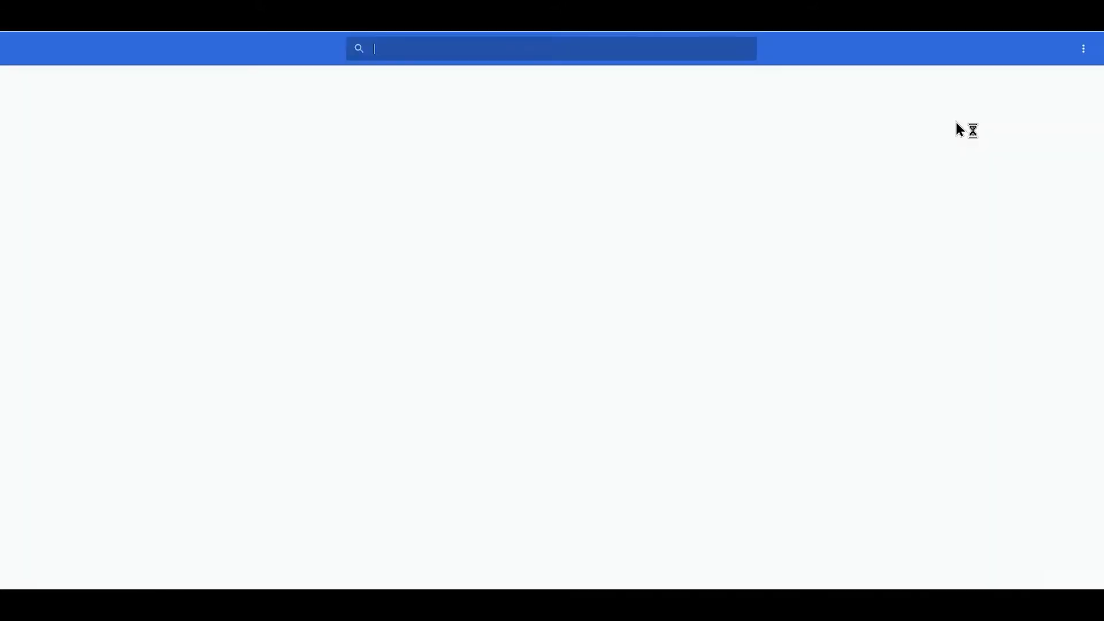
pyautogui.click(486, 121)
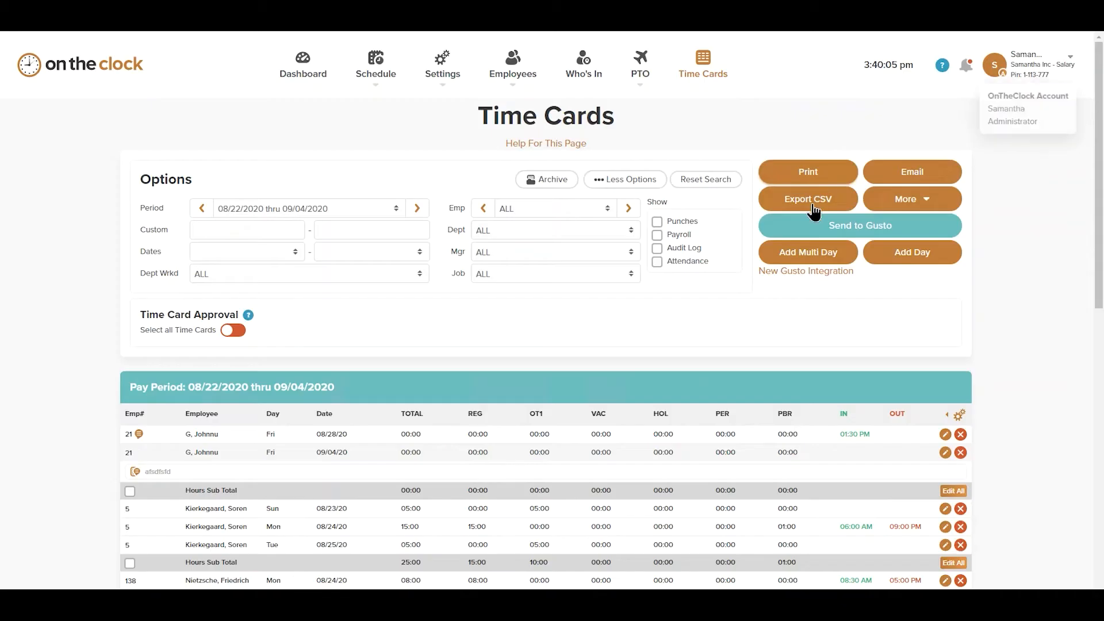
# Export the pay period's time cards to CSV and open the exported file from the browser's downloads
pyautogui.click(812, 210)
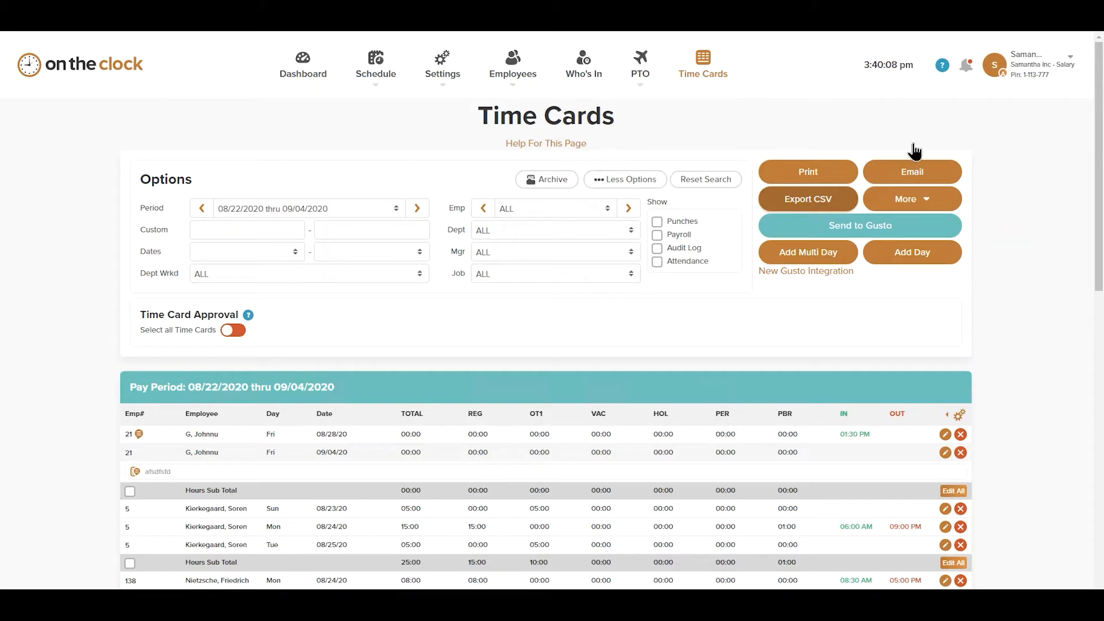
pyautogui.click(1091, 22)
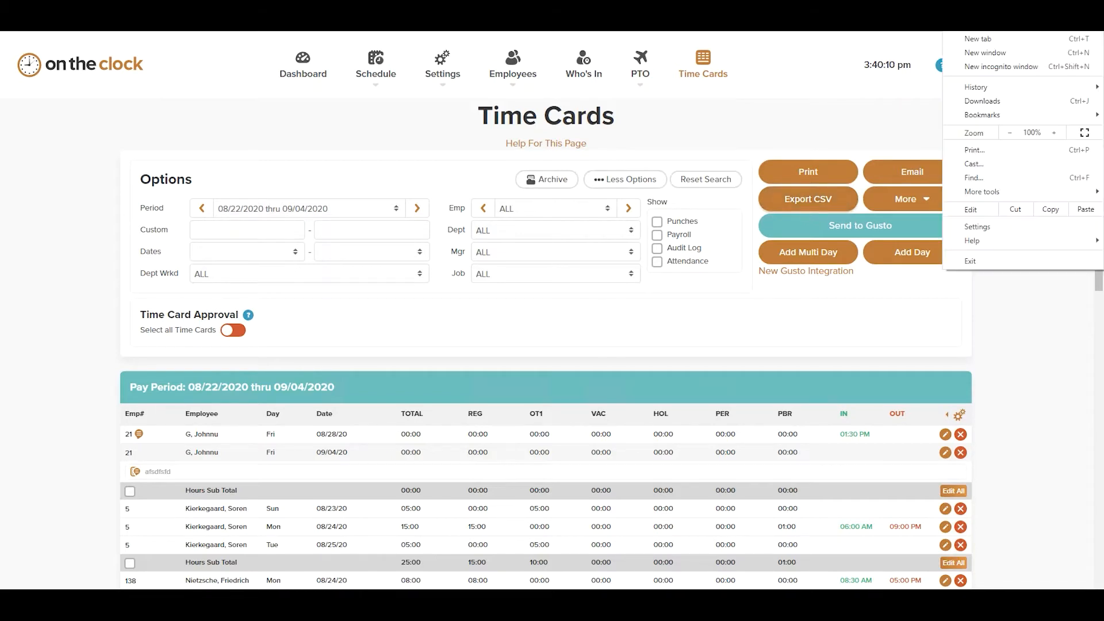
pyautogui.click(1001, 106)
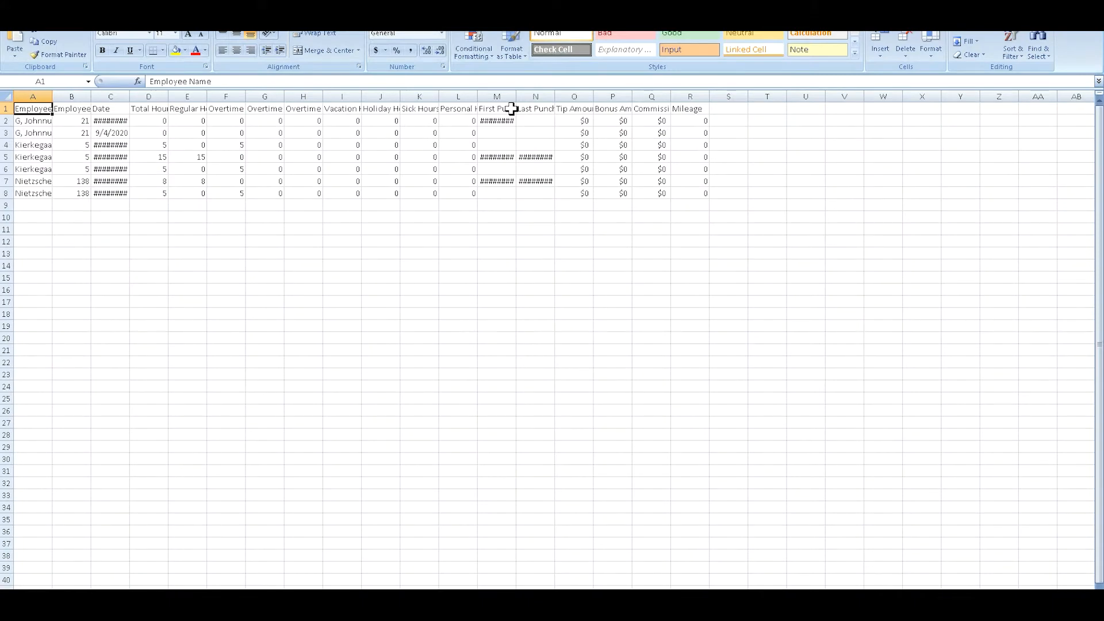
# Widen the First Punch In and Last Punch Out columns in the exported spreadsheet so their values fit
pyautogui.moveTo(515, 98); pyautogui.dragTo(616, 96)
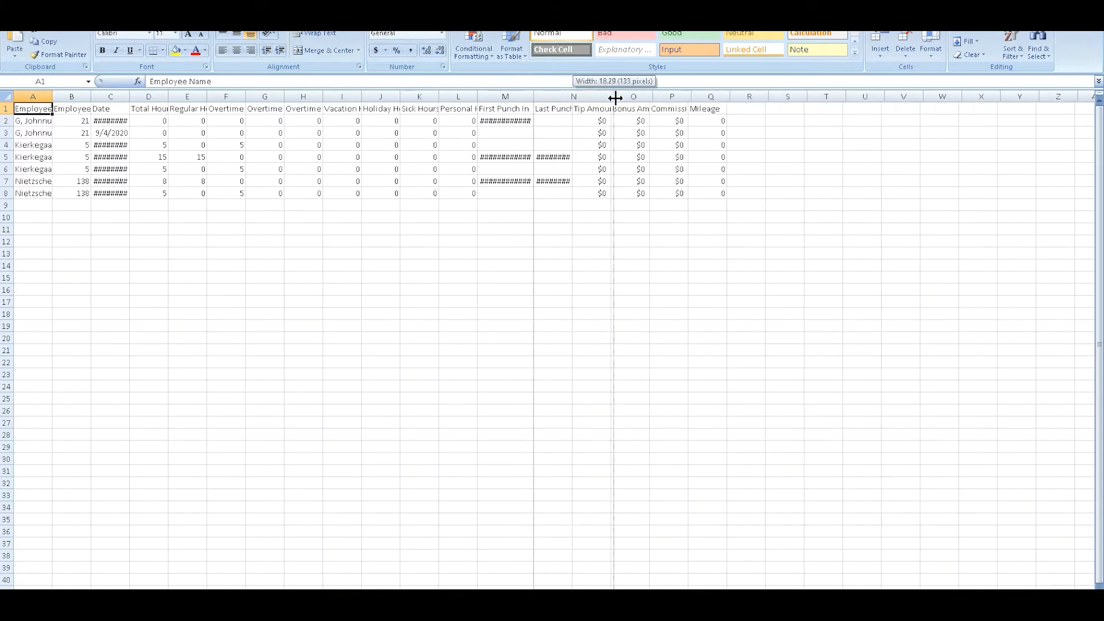
pyautogui.doubleClick(533, 96)
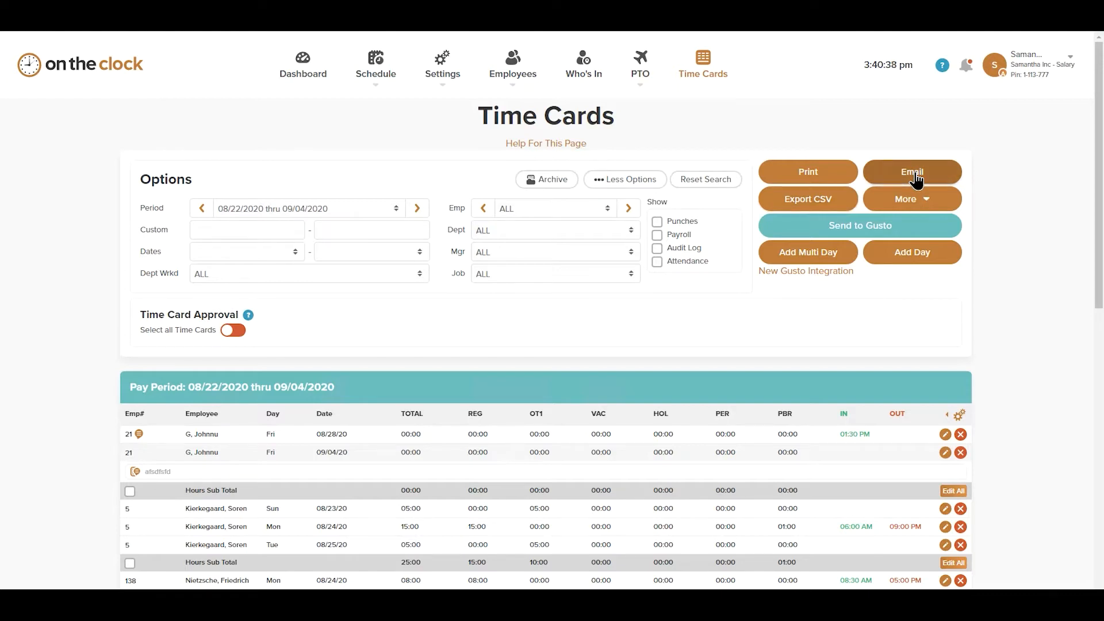
# Look over the form for emailing time cards, and return to the time cards without sending anything
pyautogui.click(916, 180)
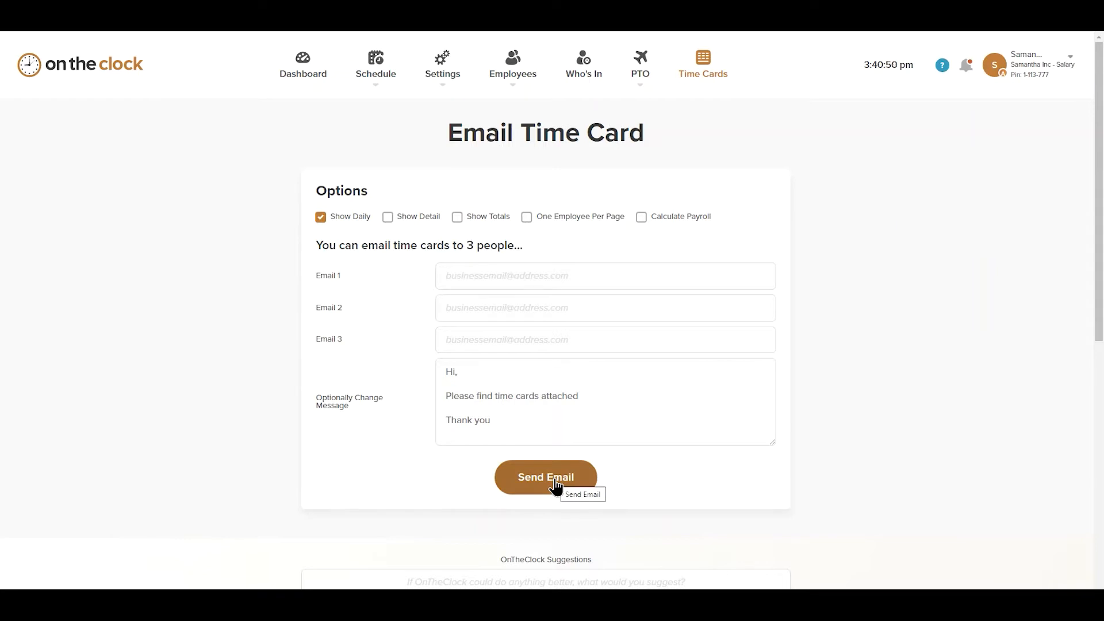
pyautogui.click(710, 69)
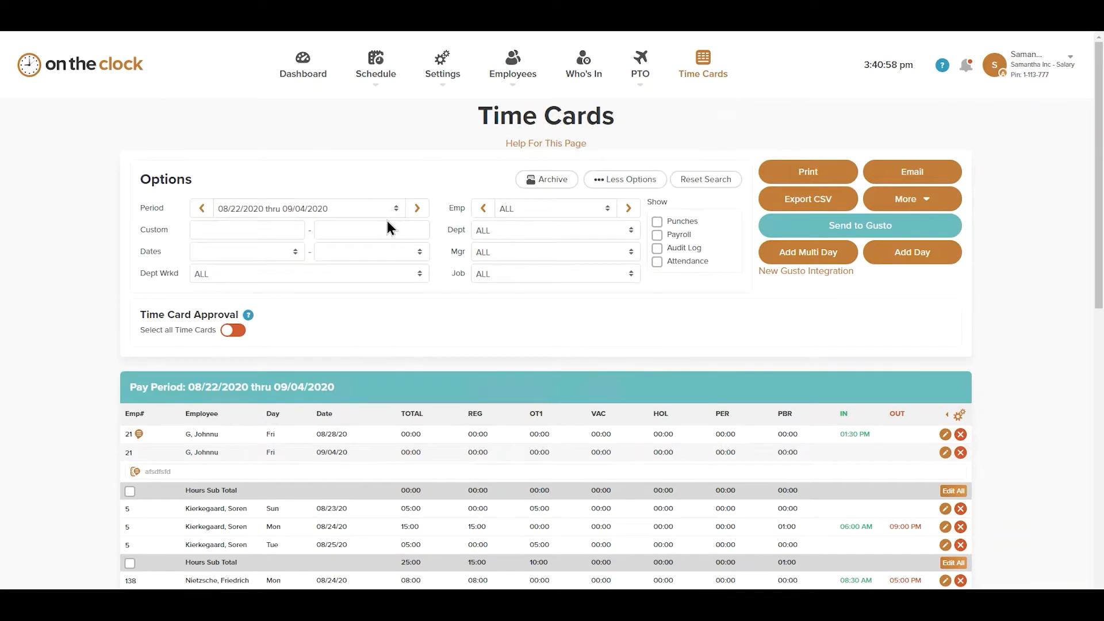
# Open the timecard column configuration in the advanced timeclock settings from the time card table
pyautogui.scroll(-1, 386, 227)
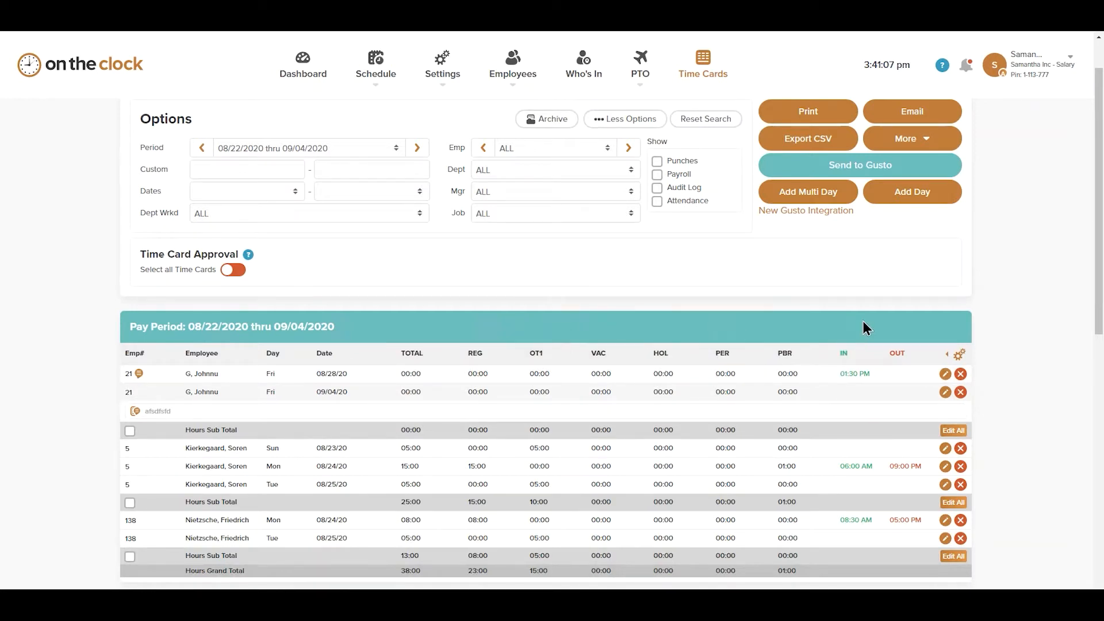
pyautogui.click(959, 355)
pyautogui.click(911, 374)
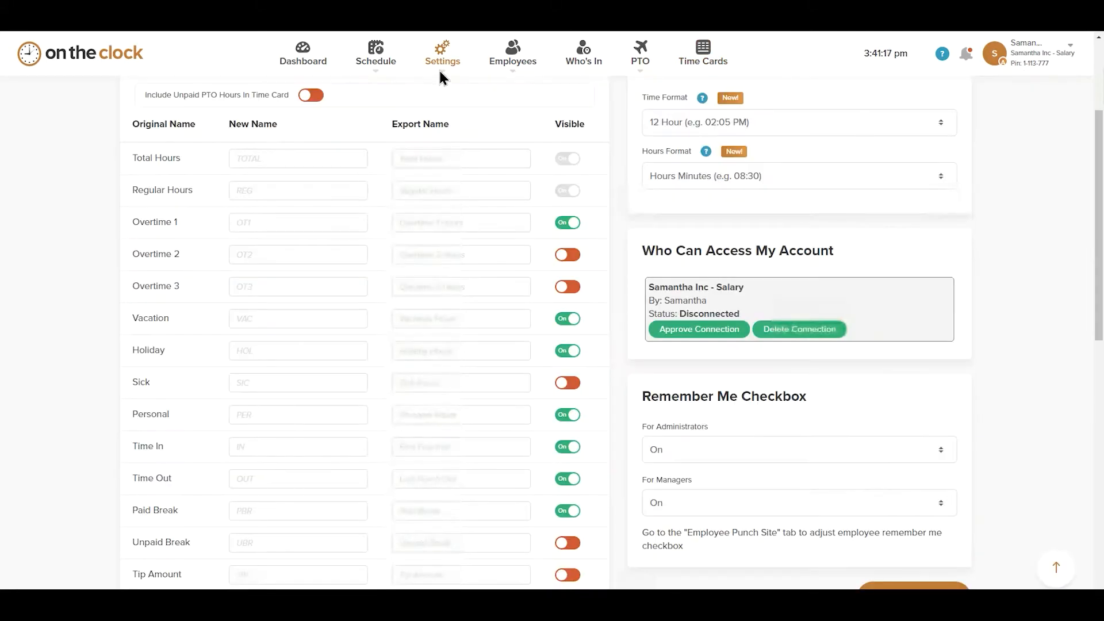
pyautogui.click(443, 72)
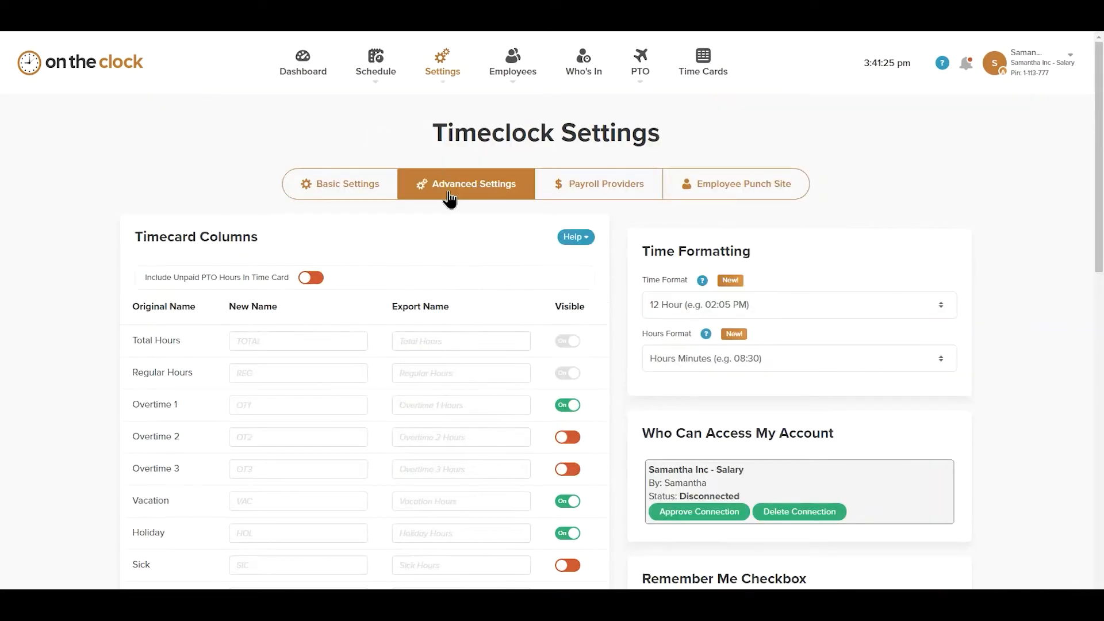
# Examine the list of timecard columns and their fields for custom display names
pyautogui.scroll(-2, 412, 274)
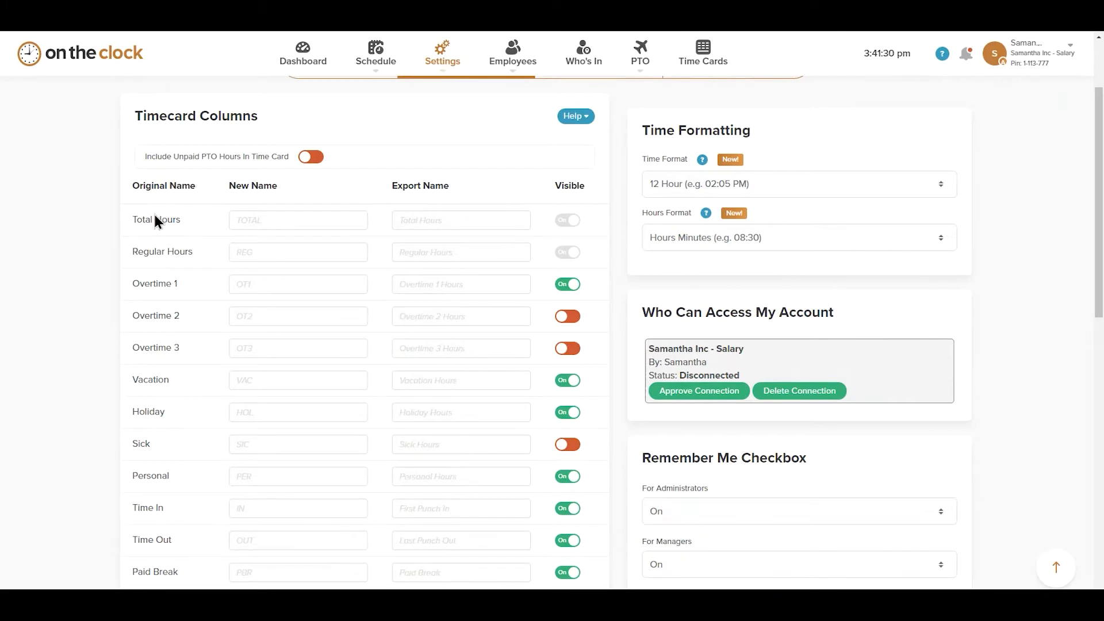
pyautogui.scroll(-1, 154, 214)
pyautogui.click(254, 158)
pyautogui.click(255, 327)
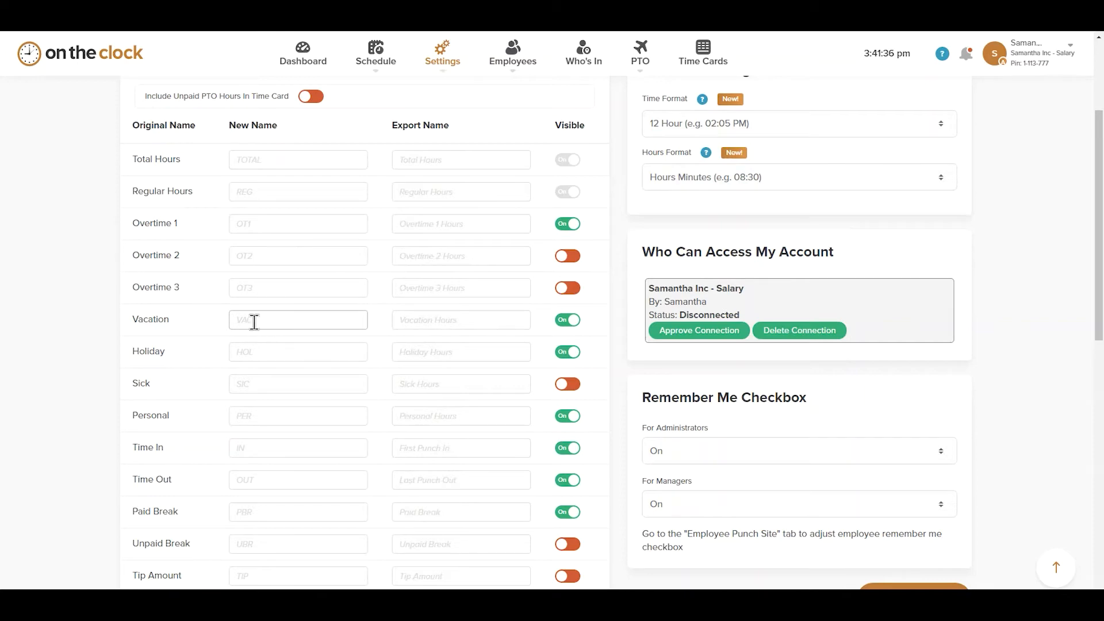
pyautogui.click(254, 322)
pyautogui.click(192, 291)
pyautogui.scroll(-2, 202, 300)
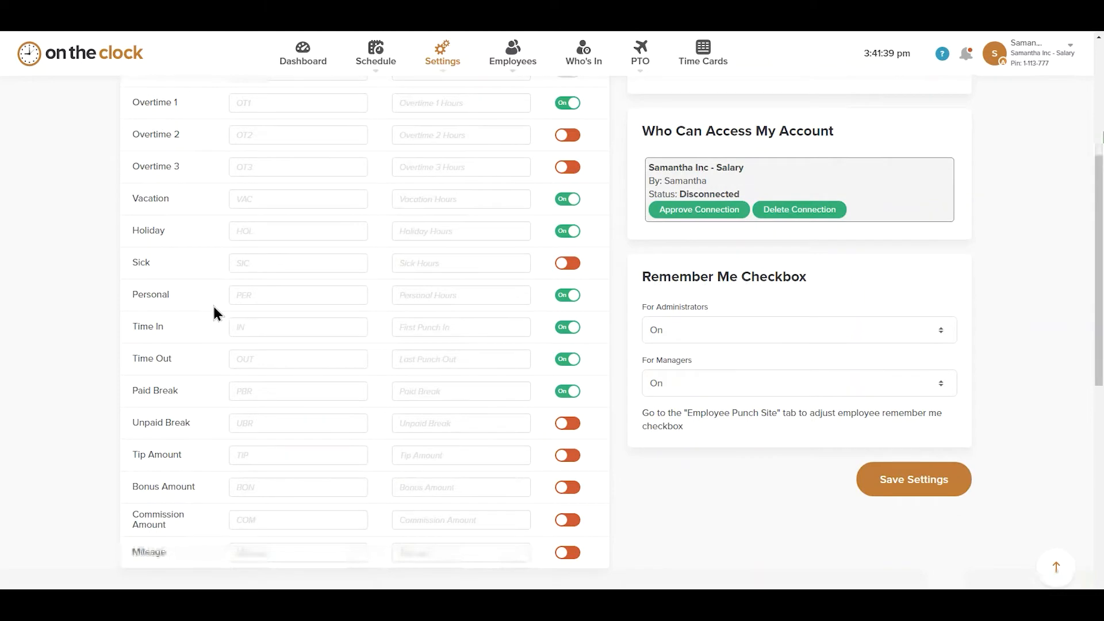
# Make the Sick column visible, hide the Personal and Paid Break columns, and save the timecard column settings
pyautogui.click(571, 262)
pyautogui.click(569, 300)
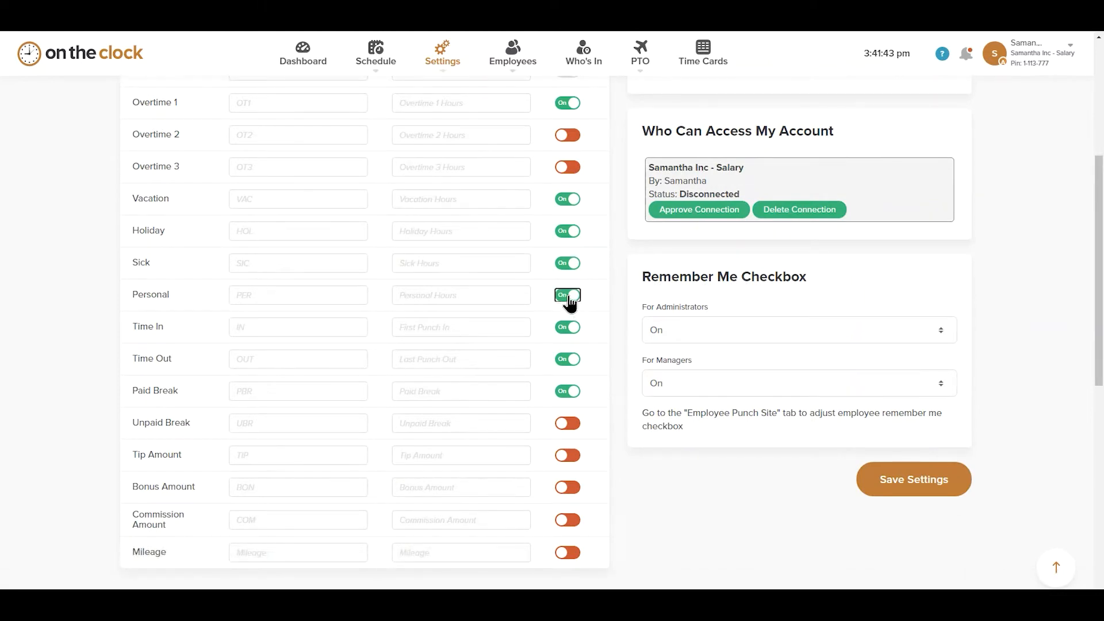
pyautogui.click(567, 392)
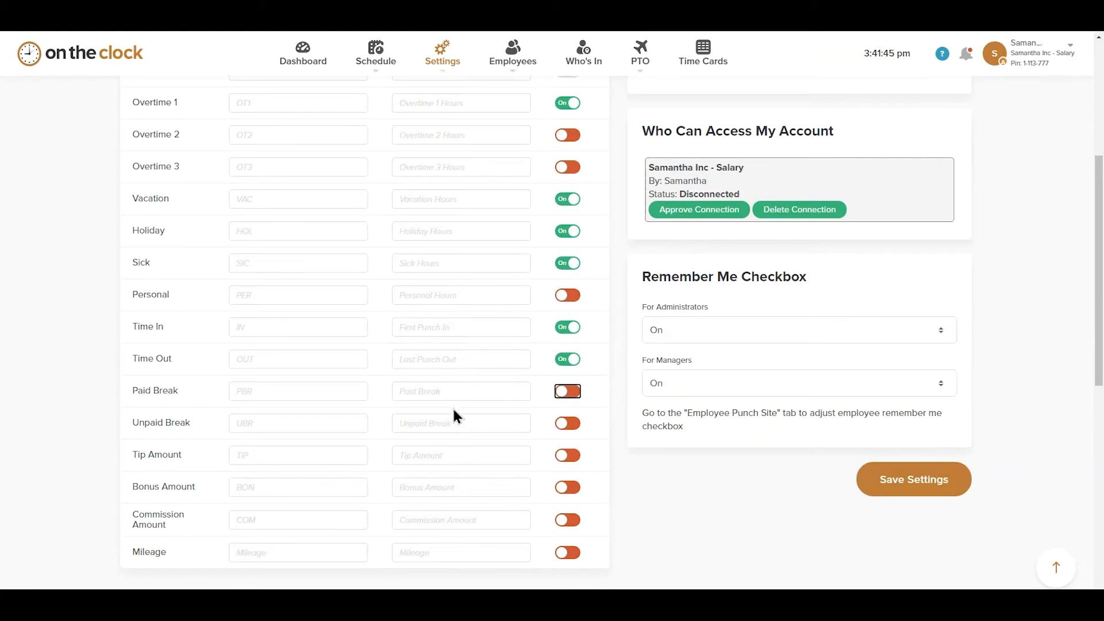
pyautogui.click(906, 488)
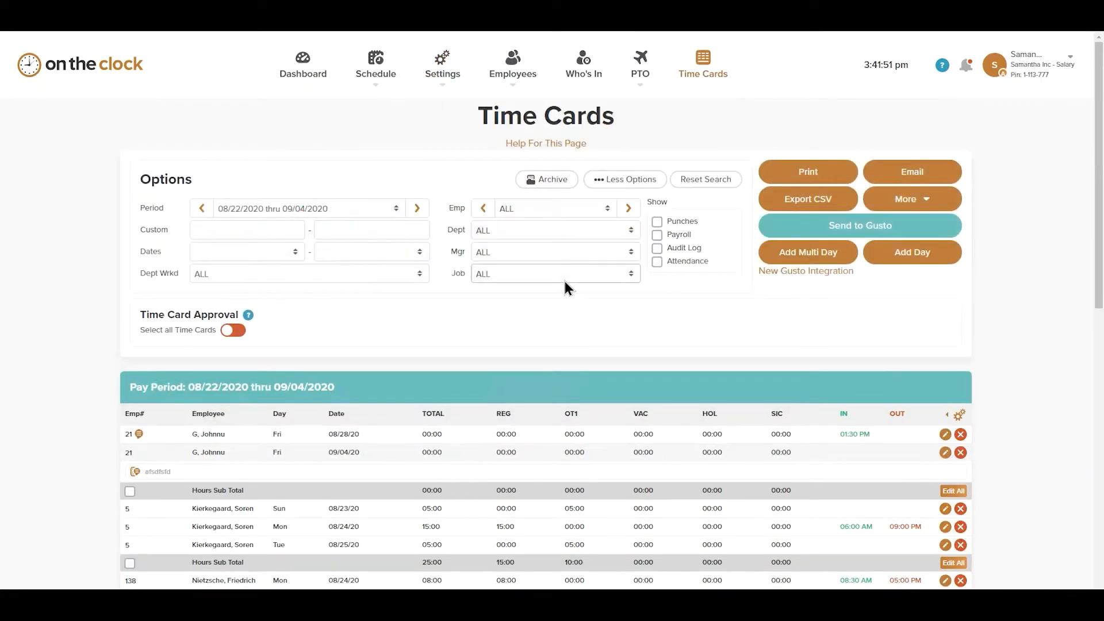
# Adjust the first employee's 08/28/20 punch to in at 8:00 am and out at 5:00 pm, and save the day
pyautogui.scroll(-1, 566, 280)
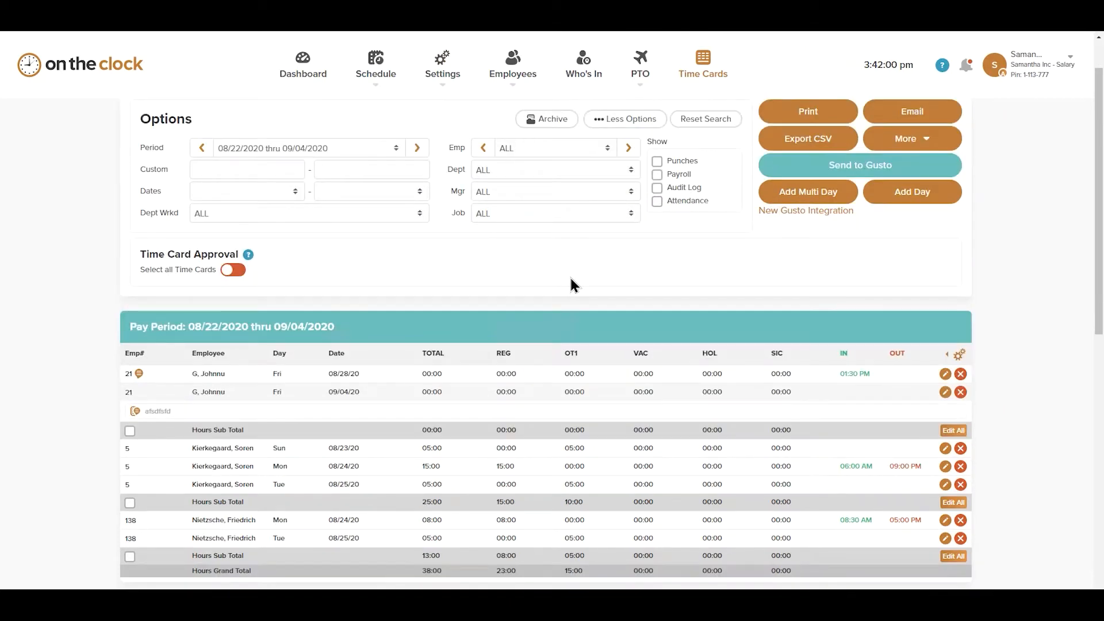
pyautogui.scroll(-1, 575, 264)
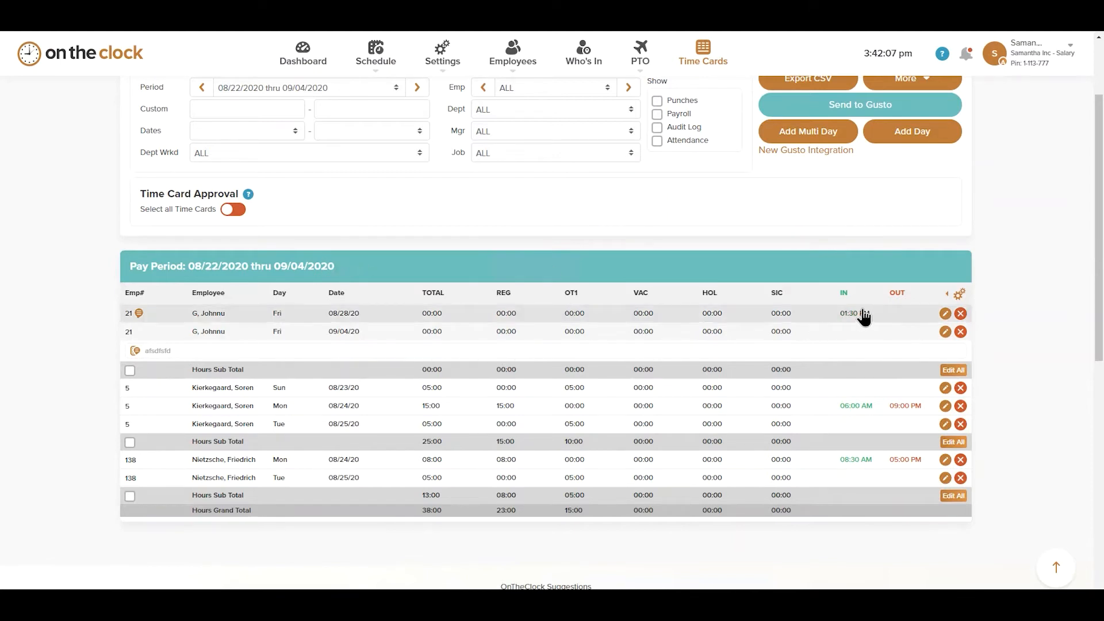
pyautogui.click(944, 316)
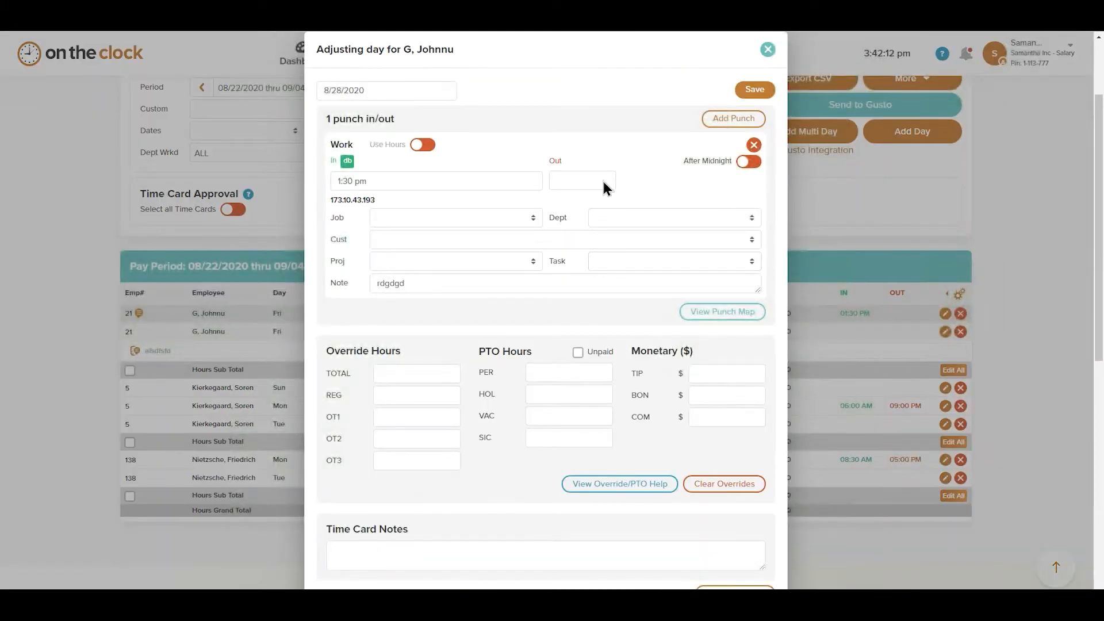
pyautogui.click(408, 181)
pyautogui.press('BackSpace')
pyautogui.write('8:00 am')
pyautogui.press('Tab')
pyautogui.write('5:00 pm')
pyautogui.click(747, 96)
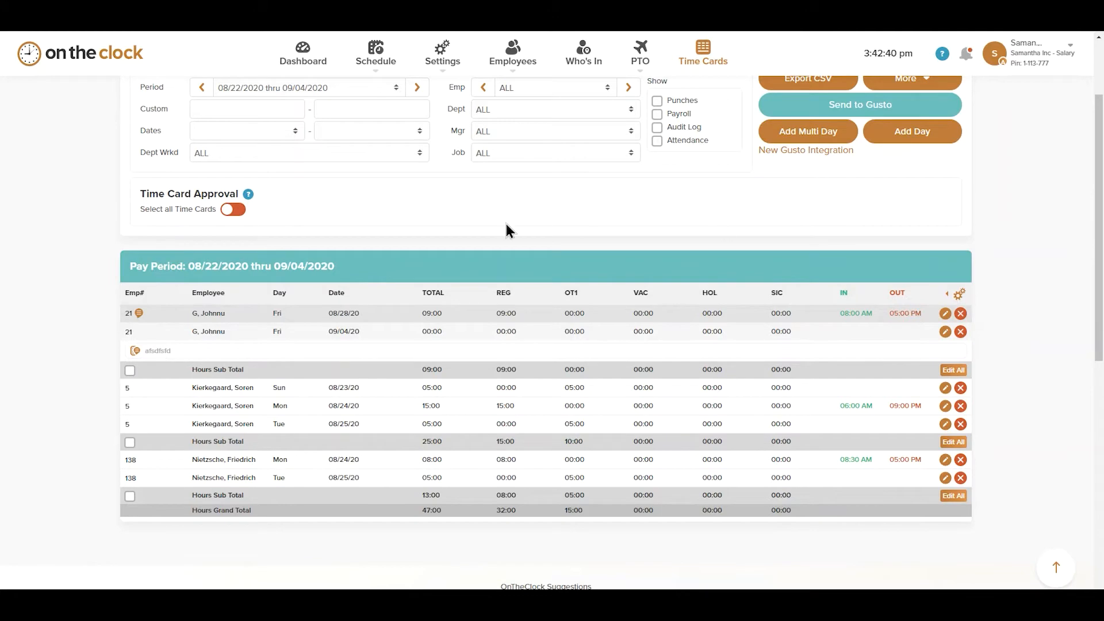
# Start a new scheduled report from the overtime alerts and scheduled reports settings
pyautogui.scroll(2, 506, 230)
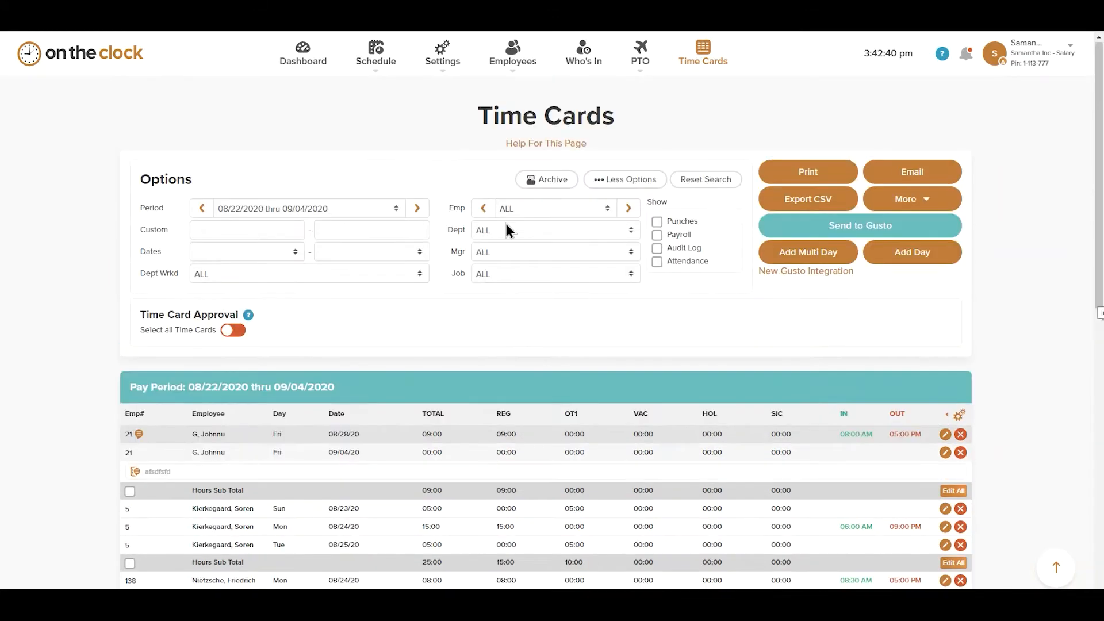
pyautogui.click(444, 91)
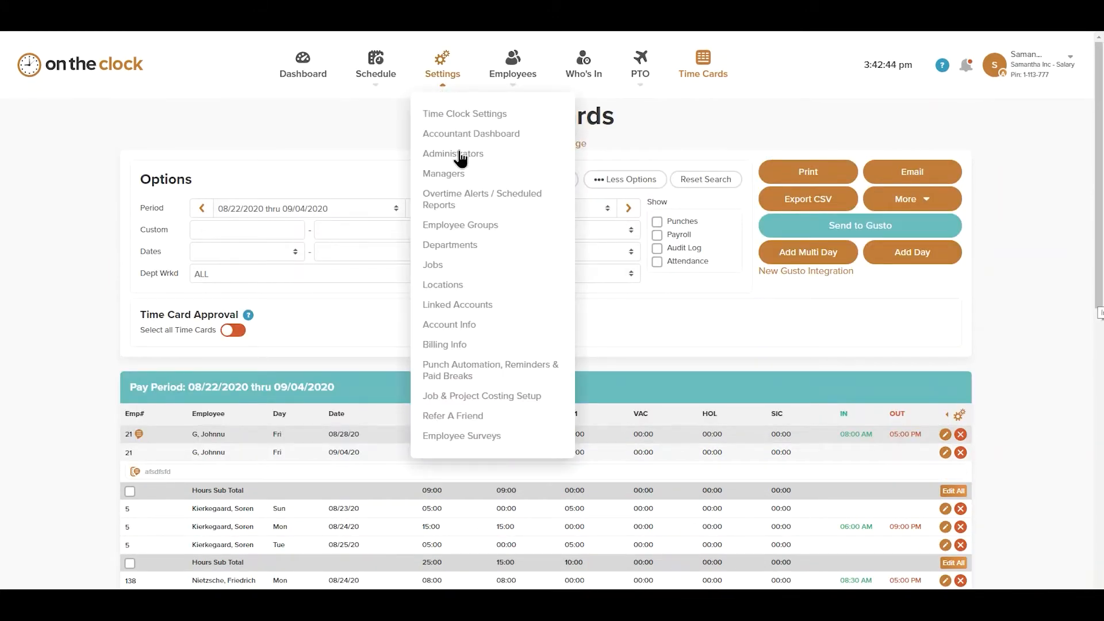
pyautogui.click(456, 201)
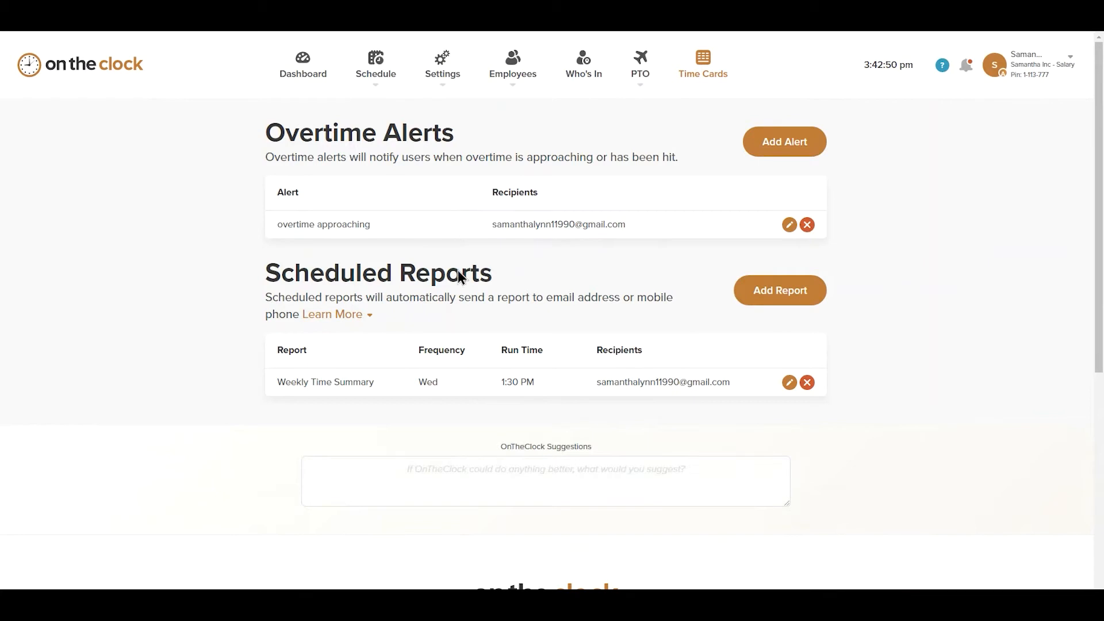
pyautogui.click(792, 306)
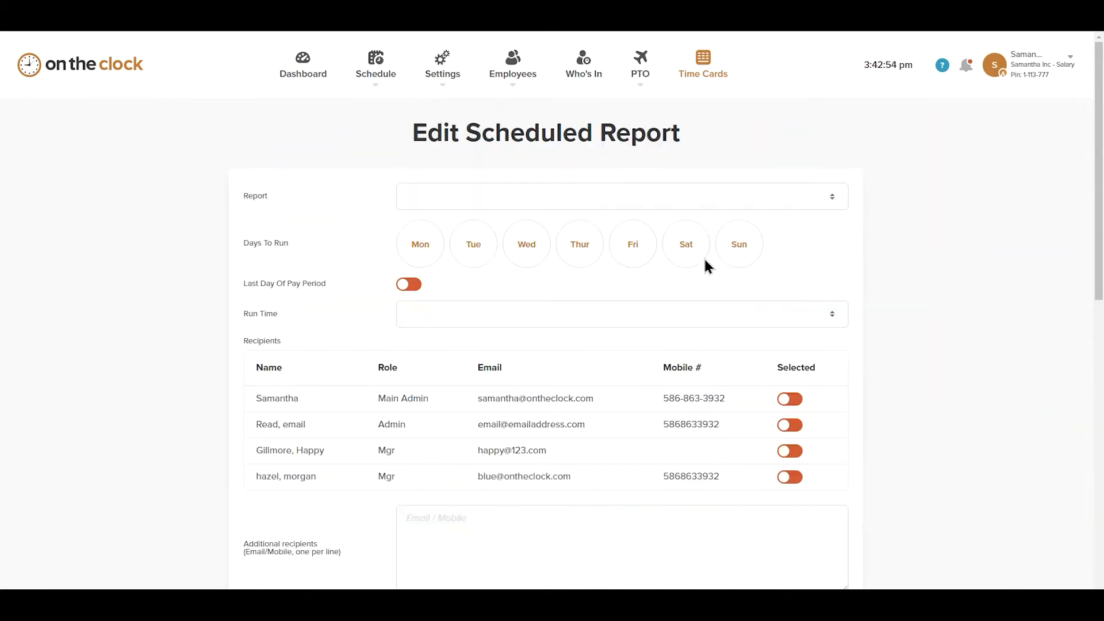
# Set up a Time Cards scheduled report that runs Fridays at 8:15 am, with the main admin as recipient
pyautogui.click(685, 192)
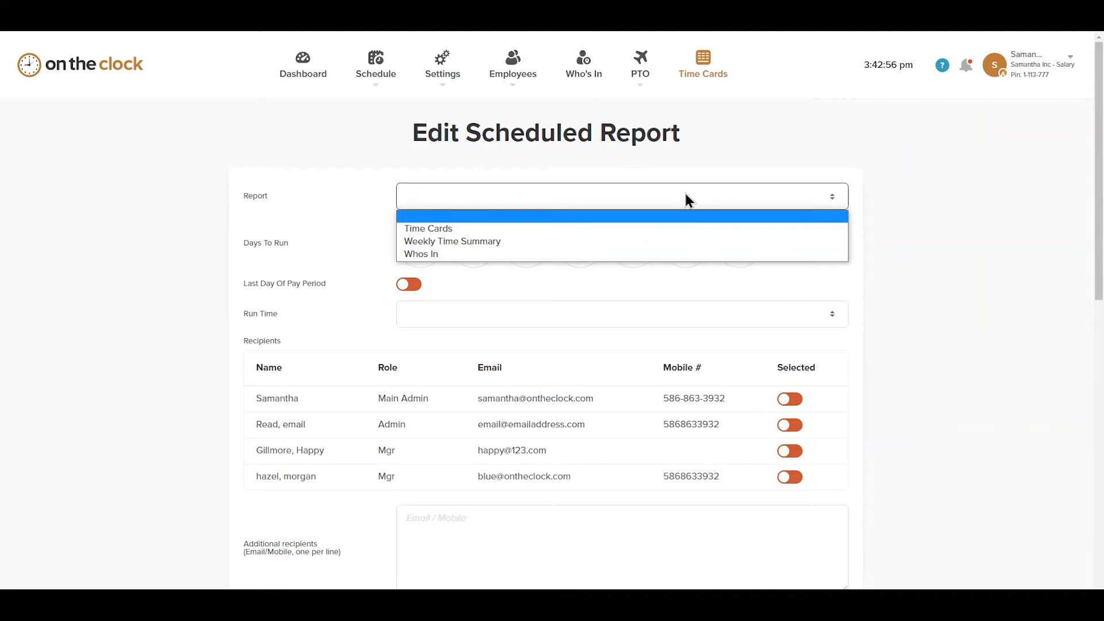
pyautogui.click(682, 231)
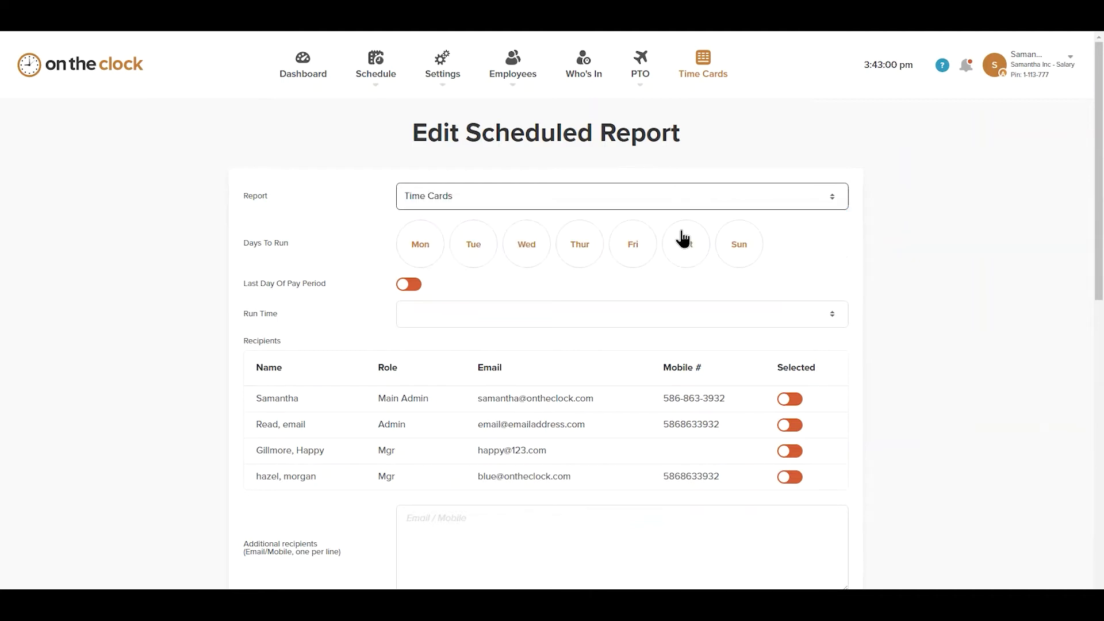
pyautogui.click(644, 247)
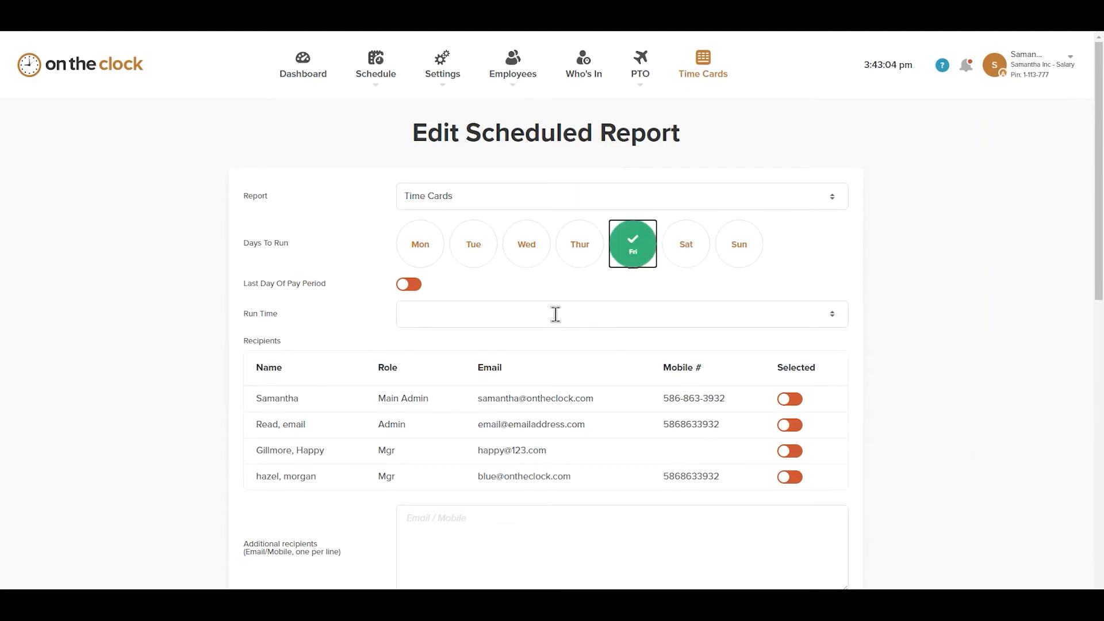
pyautogui.click(556, 315)
pyautogui.write('8:15 am')
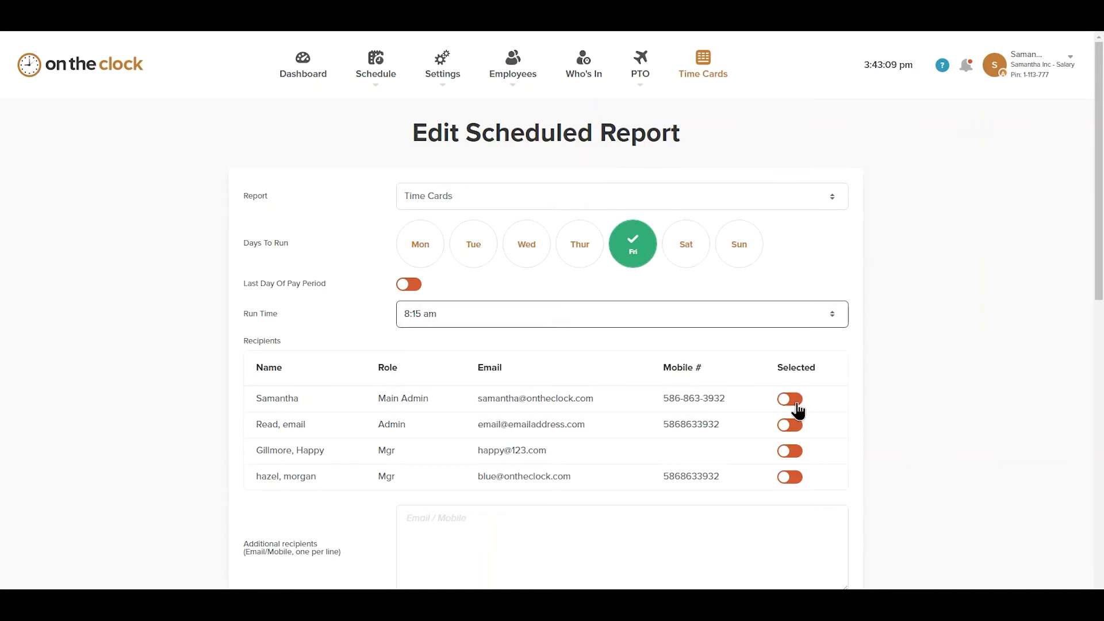
pyautogui.click(796, 403)
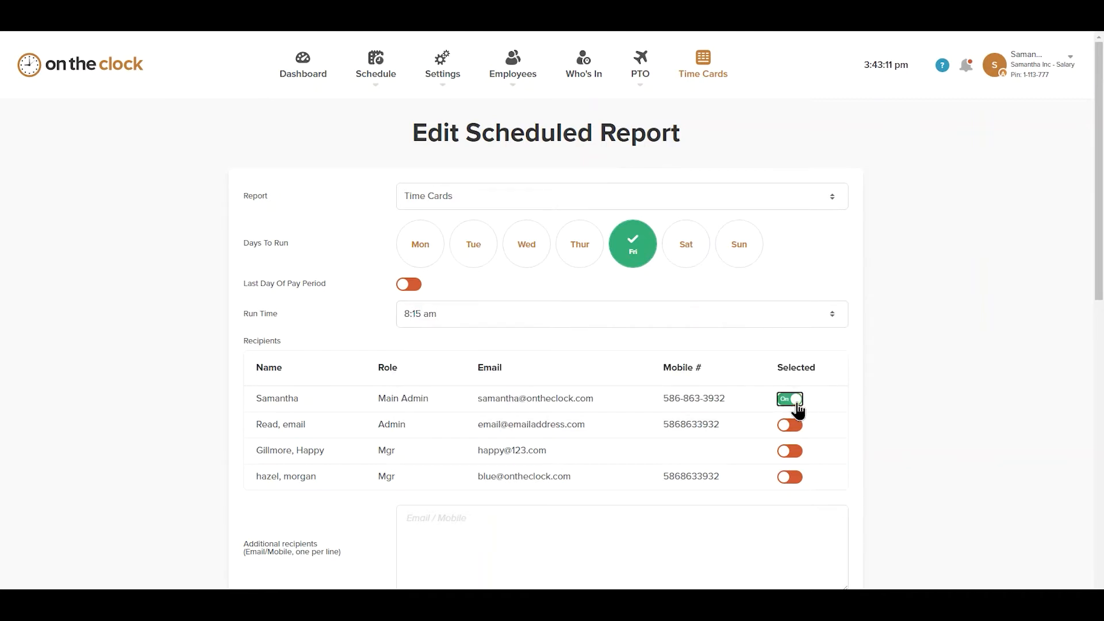
# Change the scheduled report to Weekly Time Summary and its run day to Thursday instead of Friday
pyautogui.click(726, 194)
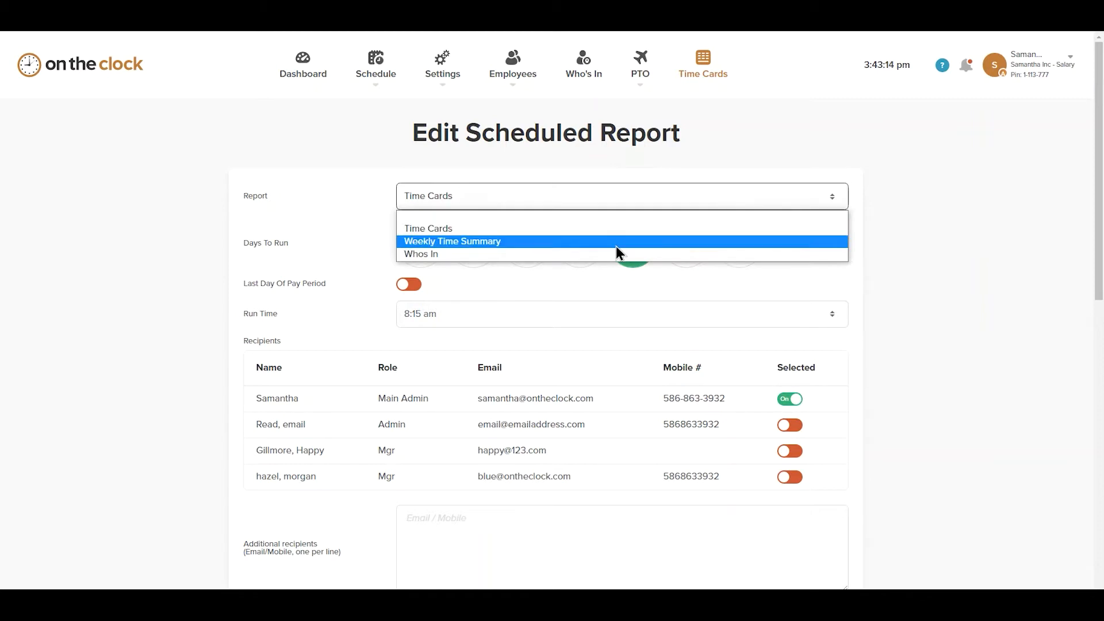
pyautogui.click(616, 244)
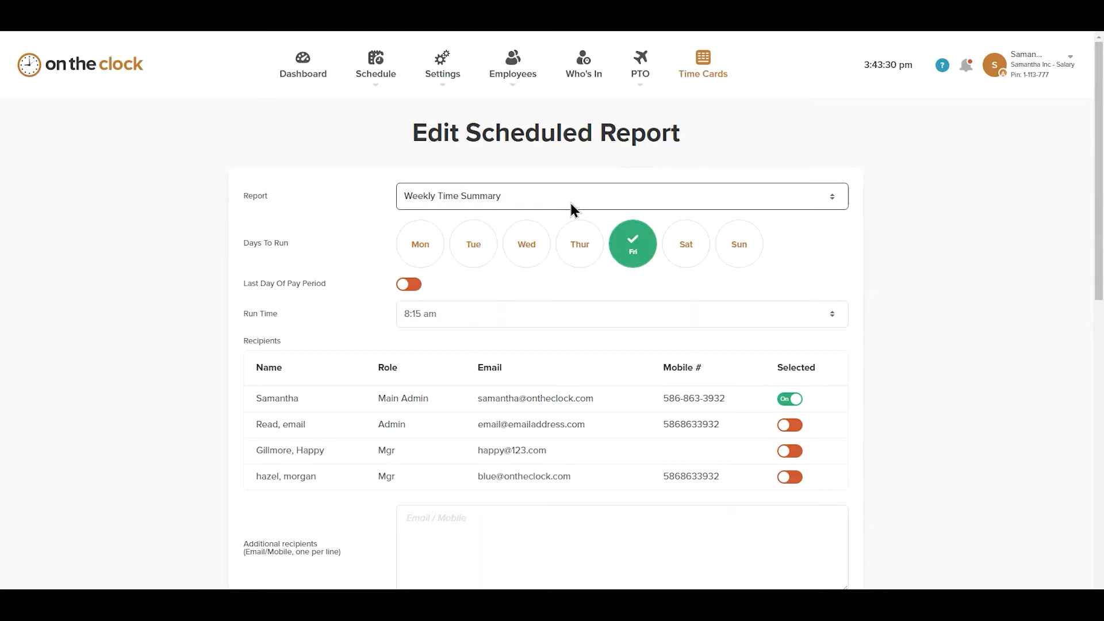
pyautogui.moveTo(574, 252); pyautogui.dragTo(635, 237)
pyautogui.click(634, 244)
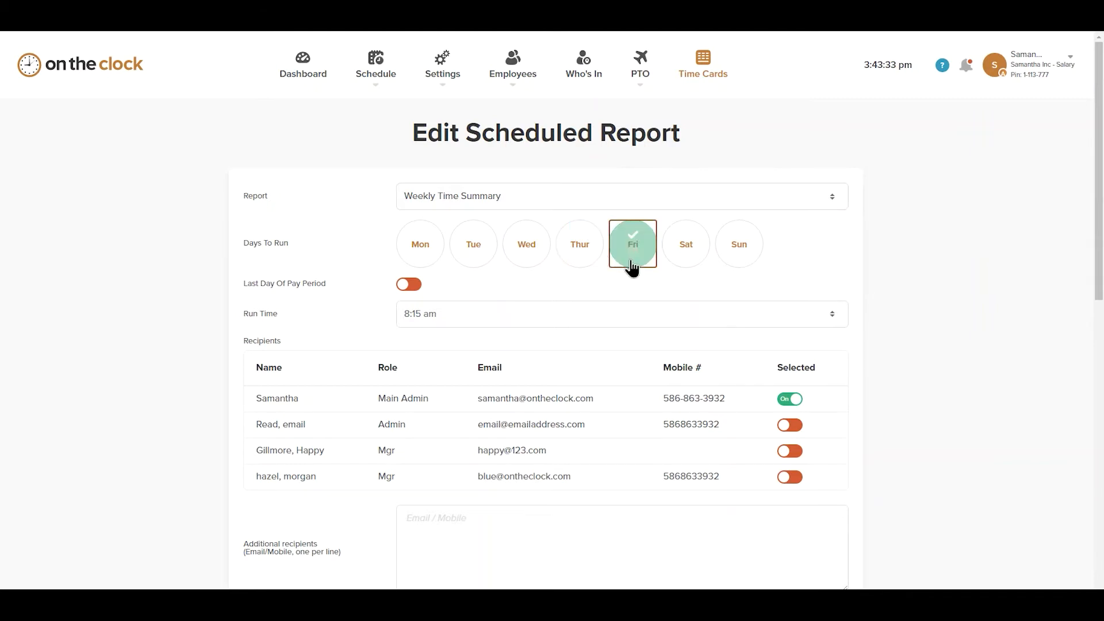
pyautogui.click(576, 260)
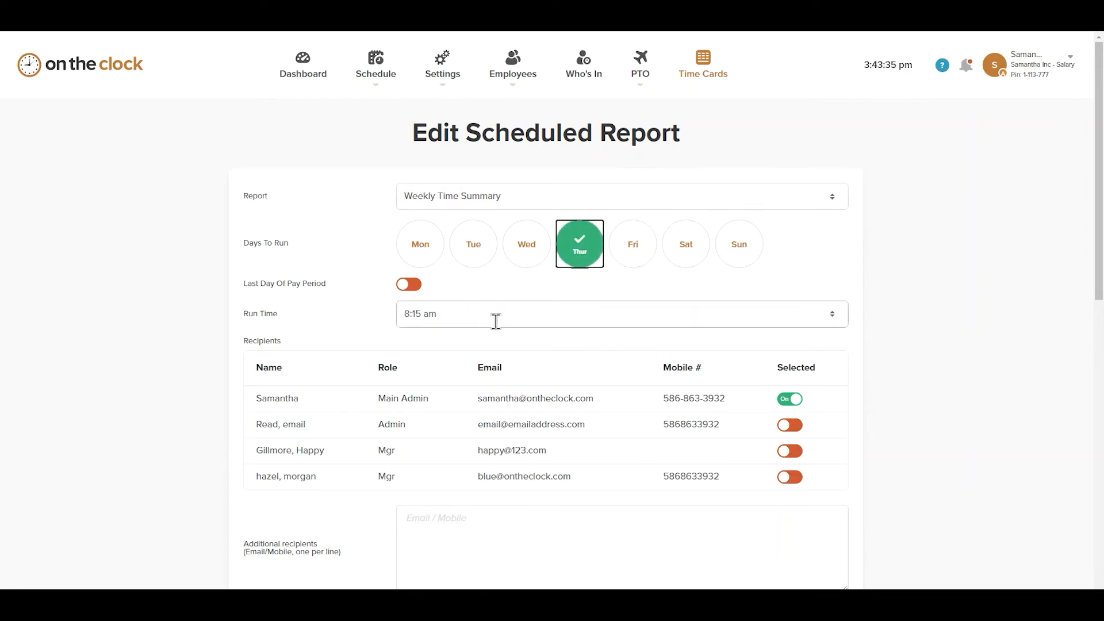
# Change the scheduled report to Whos In and add Monday, Tuesday, Wednesday and Friday to its run days
pyautogui.click(651, 200)
pyautogui.click(608, 256)
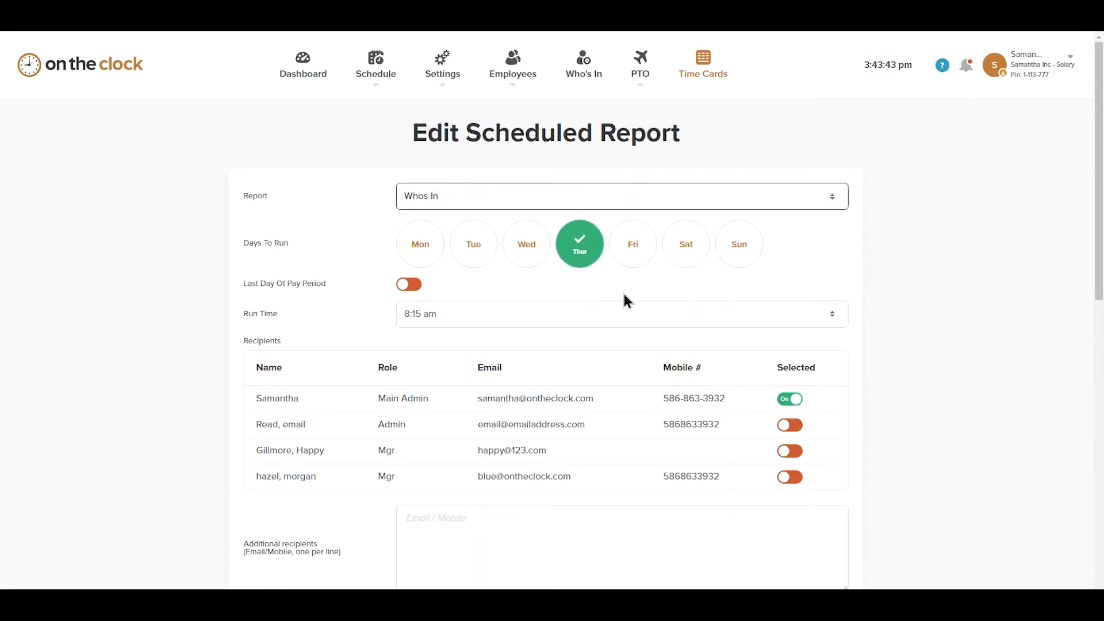
pyautogui.click(418, 260)
pyautogui.click(493, 258)
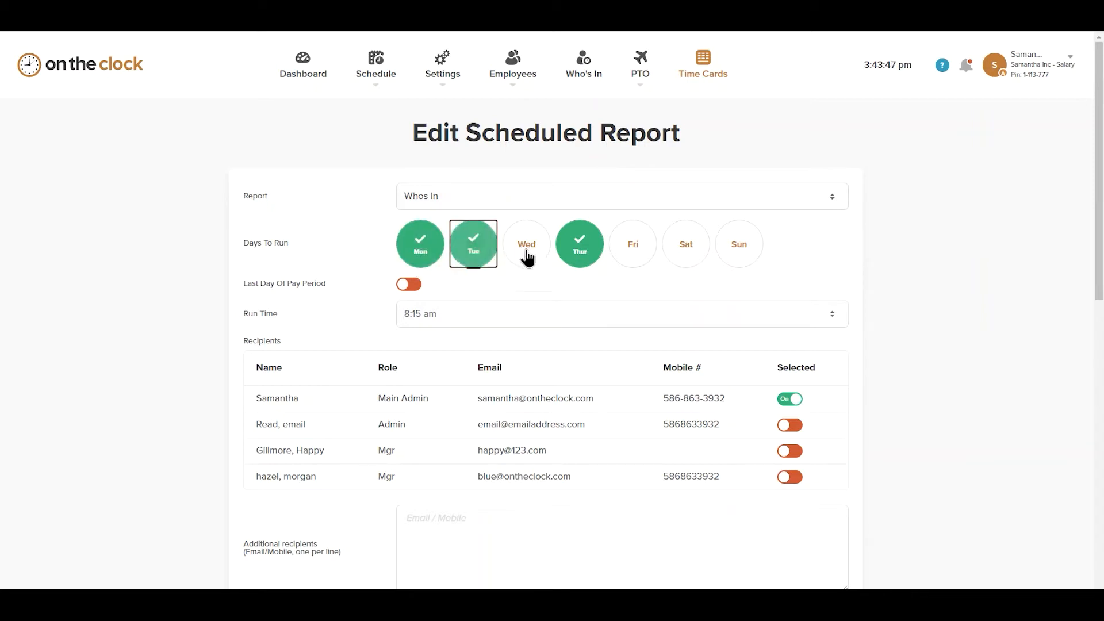
pyautogui.click(525, 253)
pyautogui.click(634, 257)
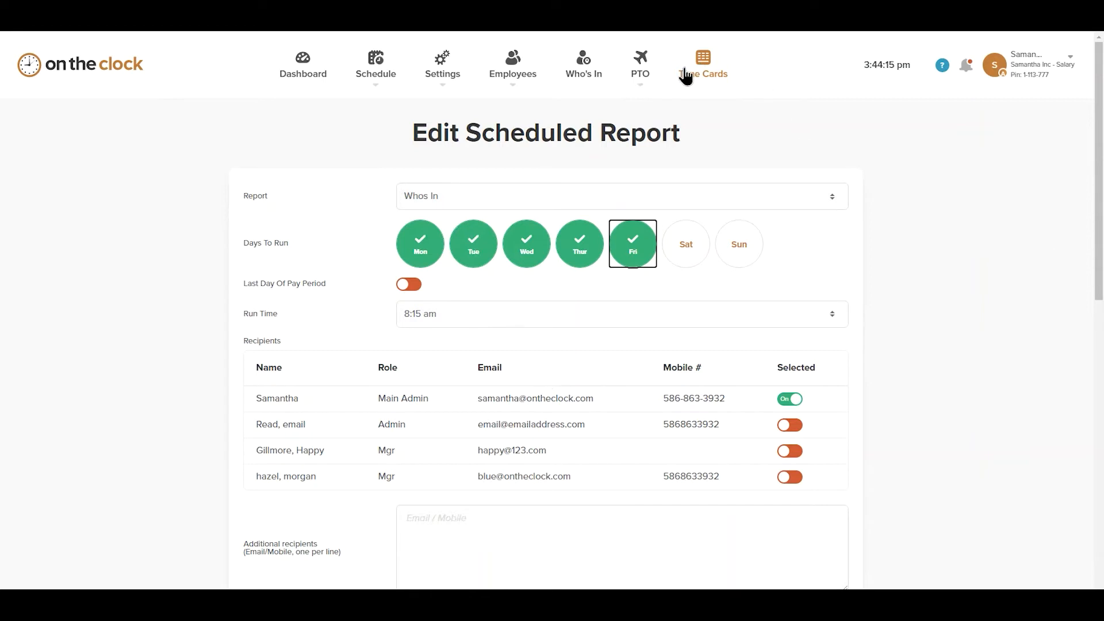
# Return to the time cards and review the employee hours for the 08/22/2020 thru 09/04/2020 pay period
pyautogui.click(699, 82)
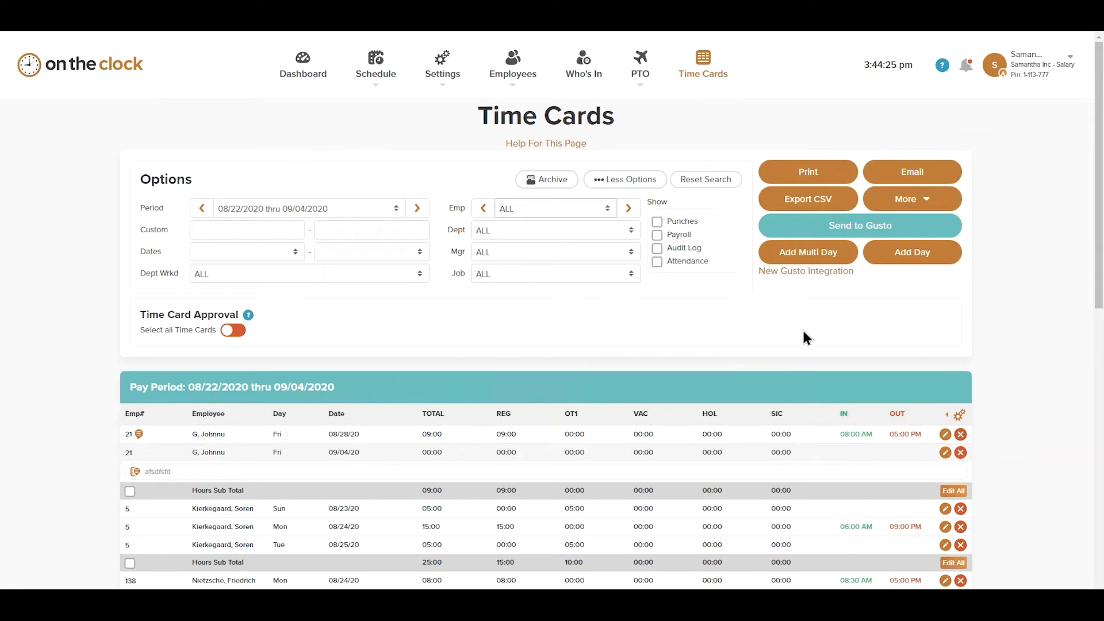
pyautogui.scroll(-1, 803, 332)
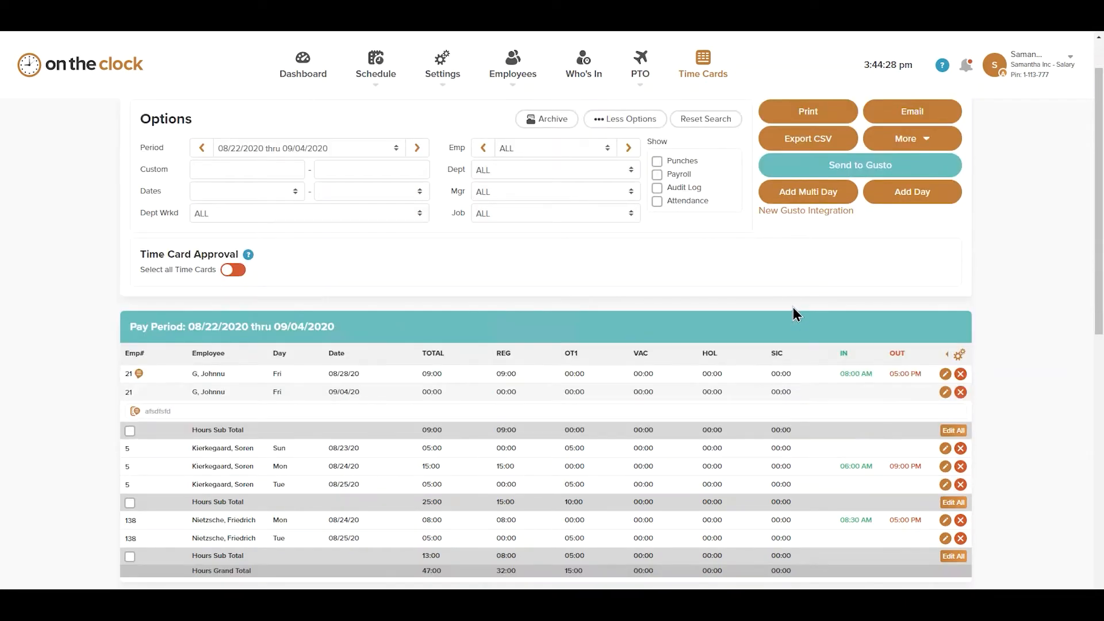
pyautogui.click(852, 172)
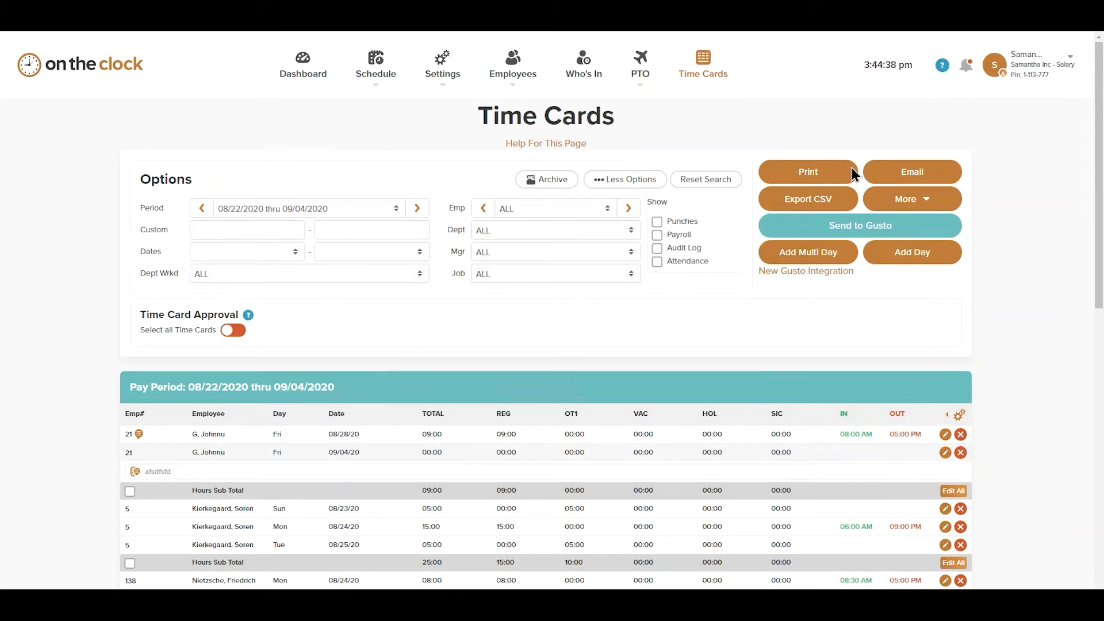
# Switch to Gusto, open the Aug 22 - Sep 4 regular payroll, and review the employees' regular and overtime hours
pyautogui.click(389, 252)
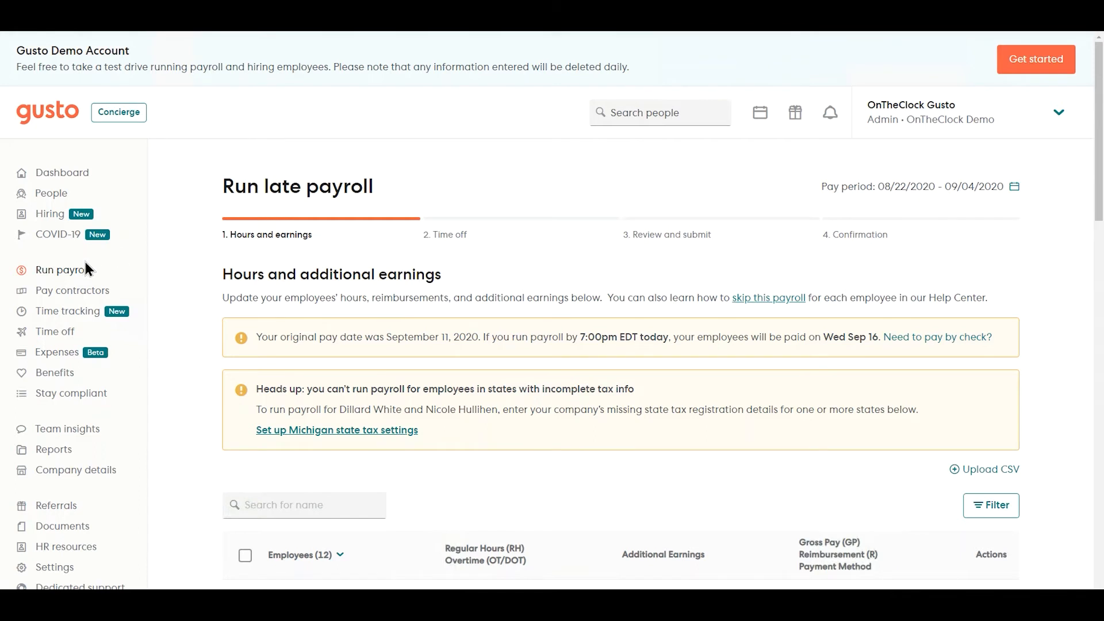
pyautogui.click(76, 278)
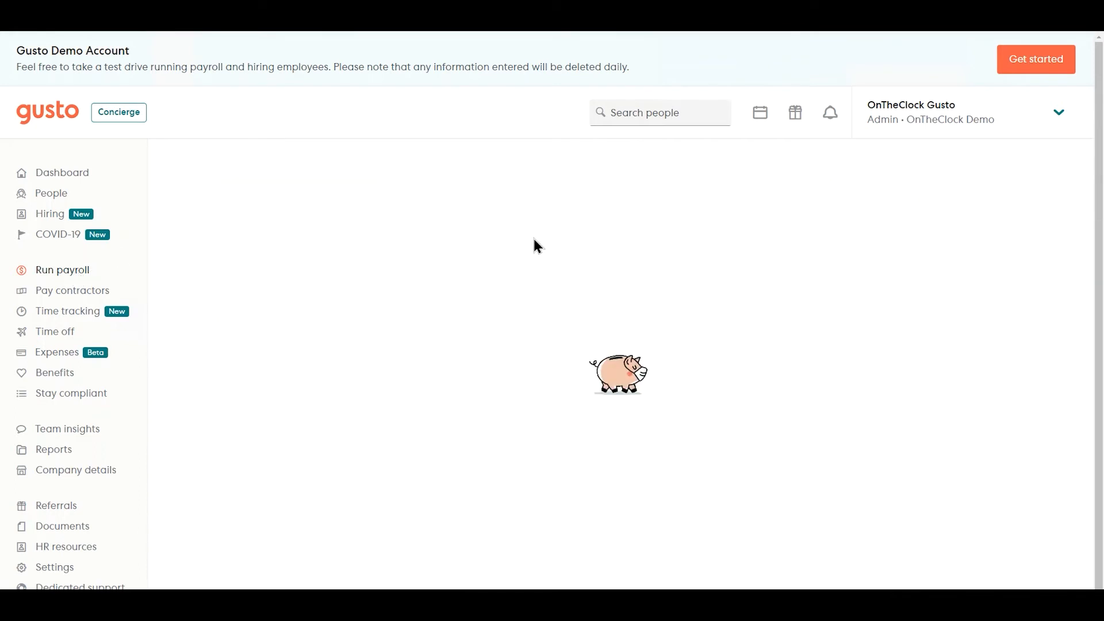
pyautogui.click(476, 412)
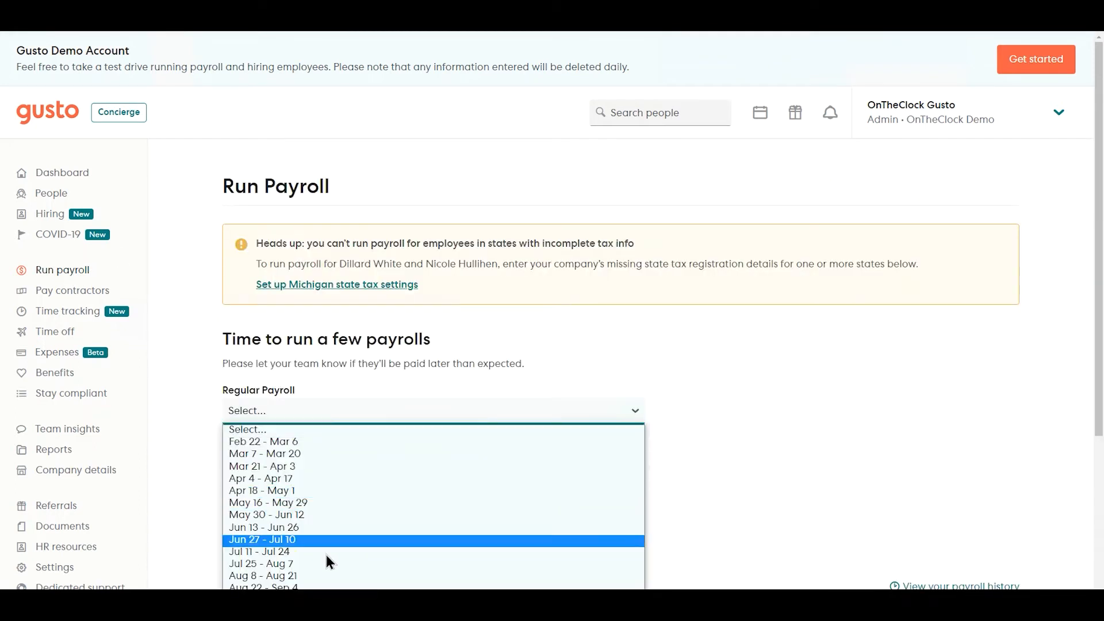
pyautogui.click(300, 587)
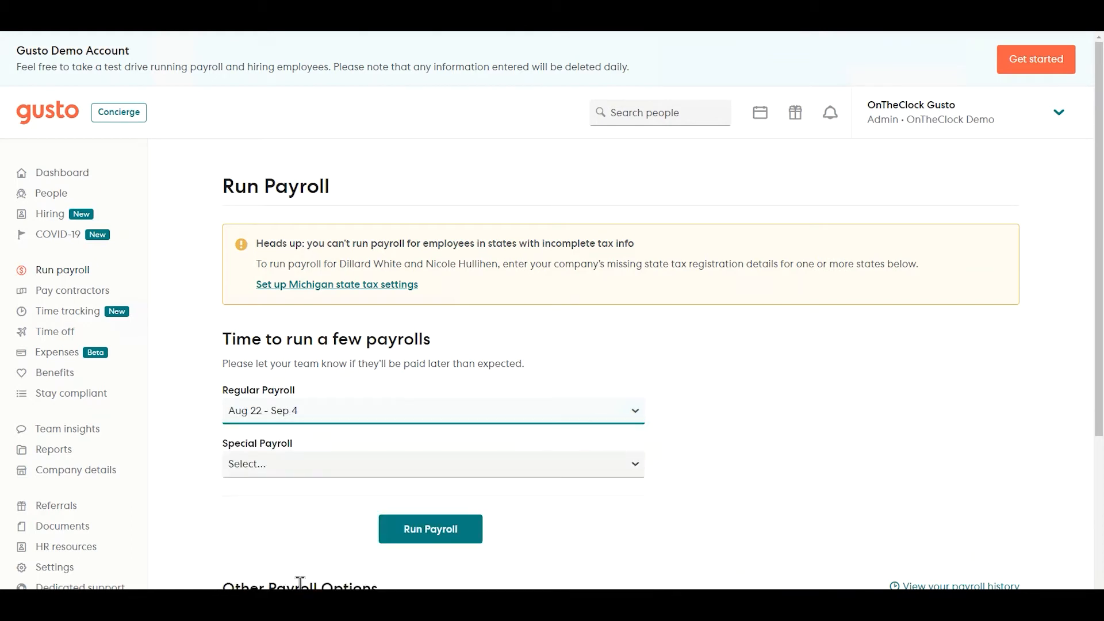
pyautogui.click(428, 532)
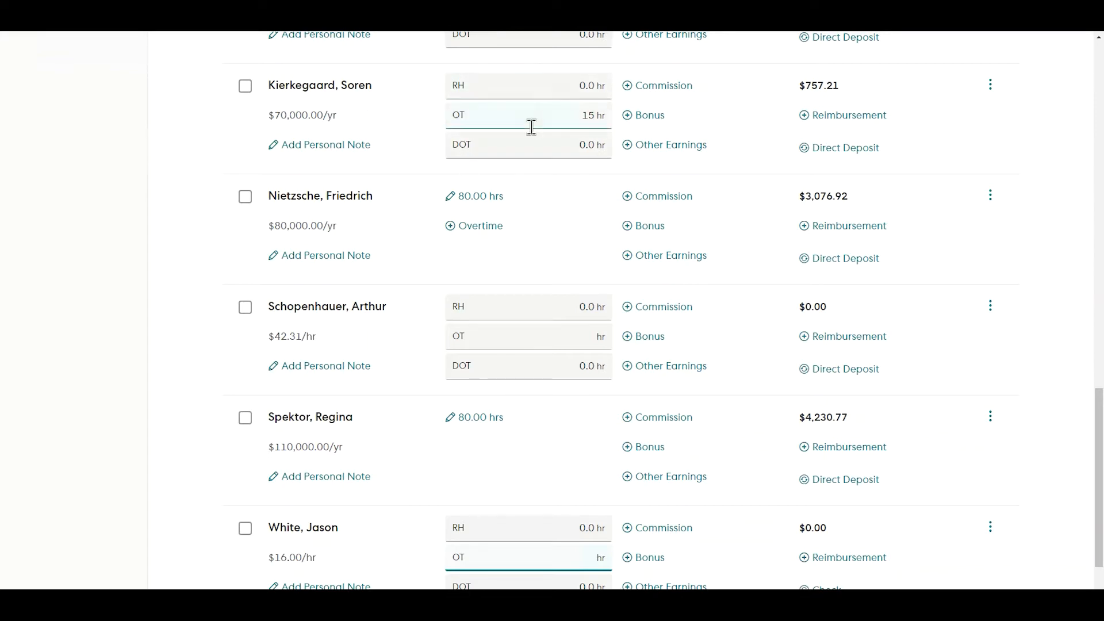
pyautogui.scroll(7, 498, 236)
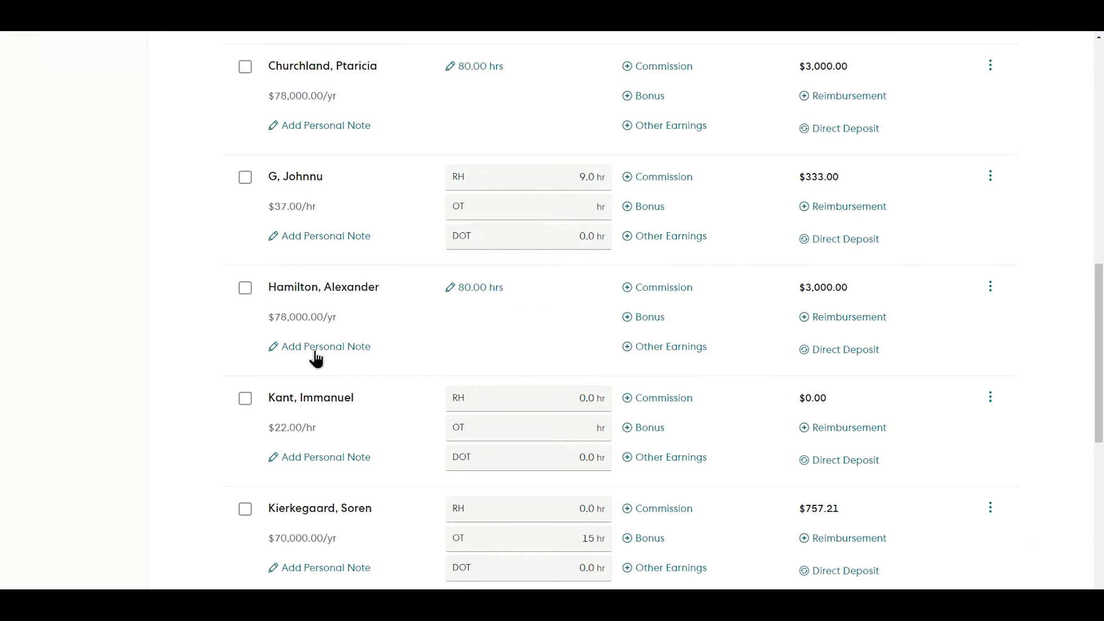
pyautogui.scroll(3, 315, 352)
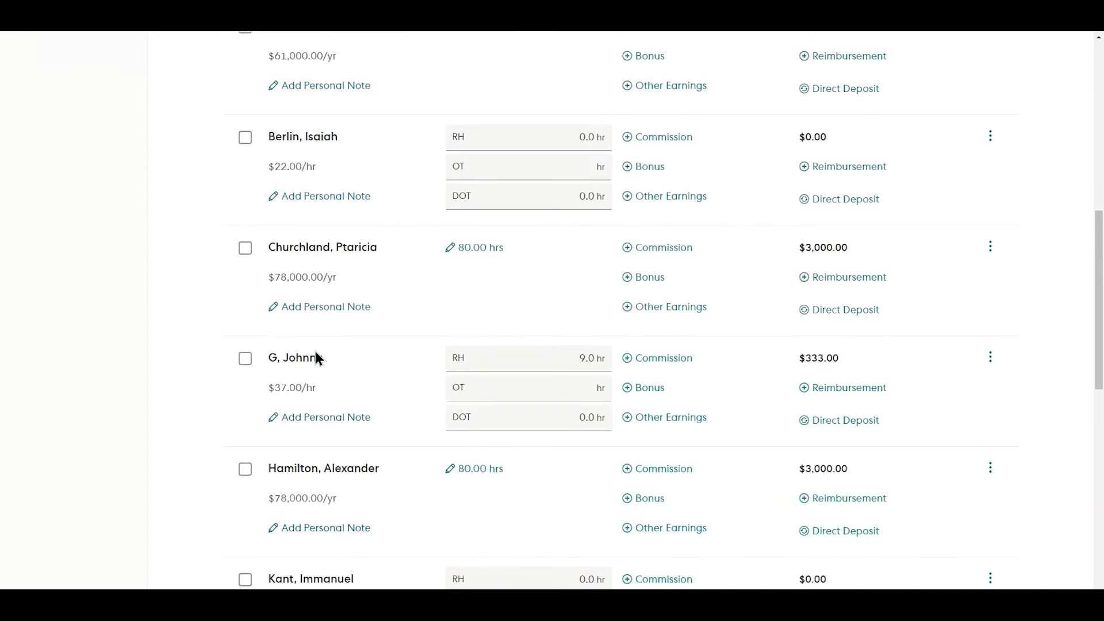
pyautogui.scroll(9, 284, 167)
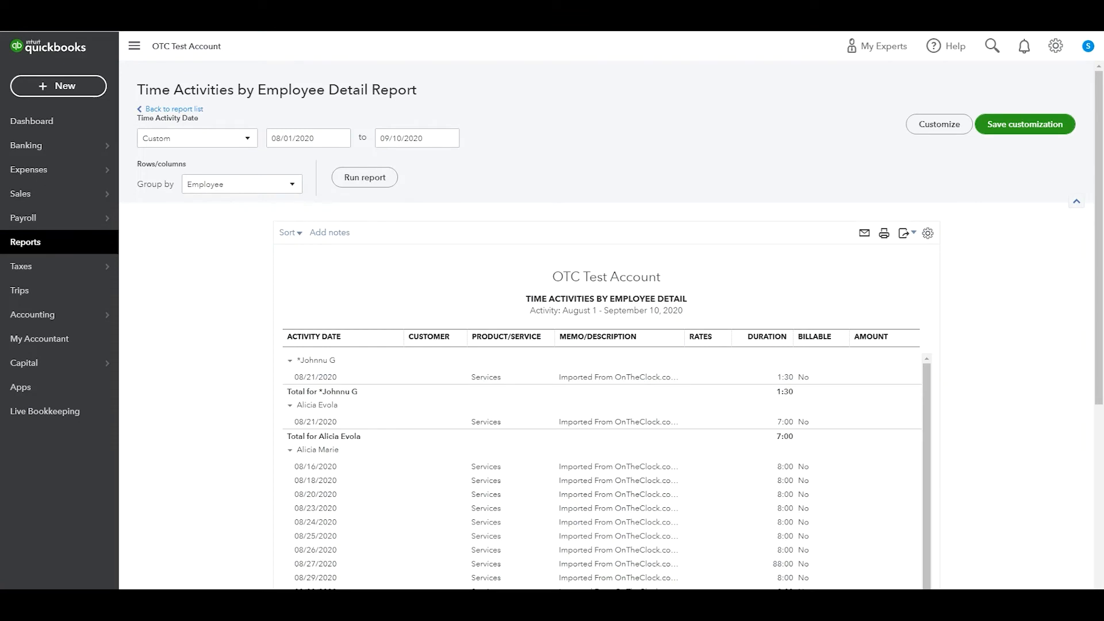
# Switch to QuickBooks, search the reports for "time", and open the Time Activities by Employee Detail report
pyautogui.click(43, 254)
pyautogui.click(706, 205)
pyautogui.write('ti')
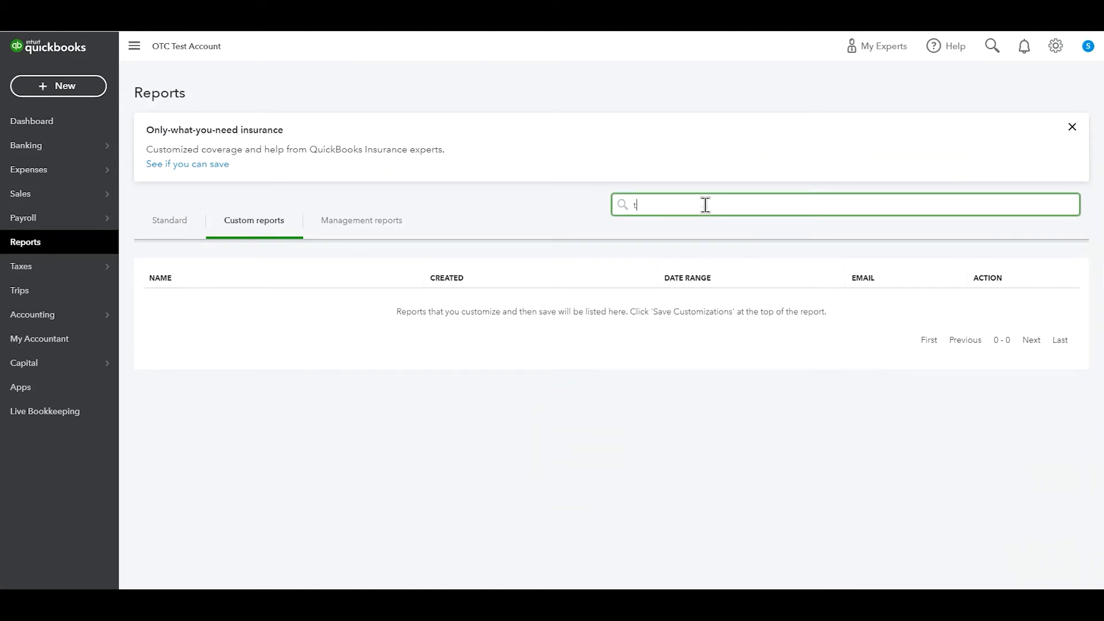
pyautogui.write('me')
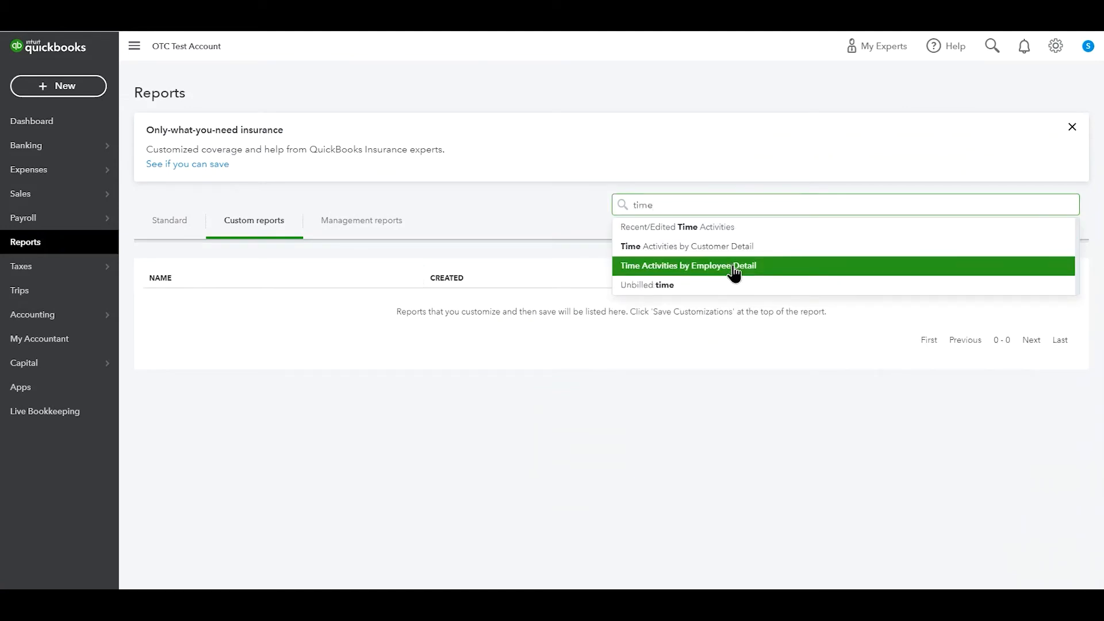
pyautogui.click(733, 265)
# Set the report's start date to 08/01/2020, run it, and review the time activities imported from OnTheClock
pyautogui.click(328, 139)
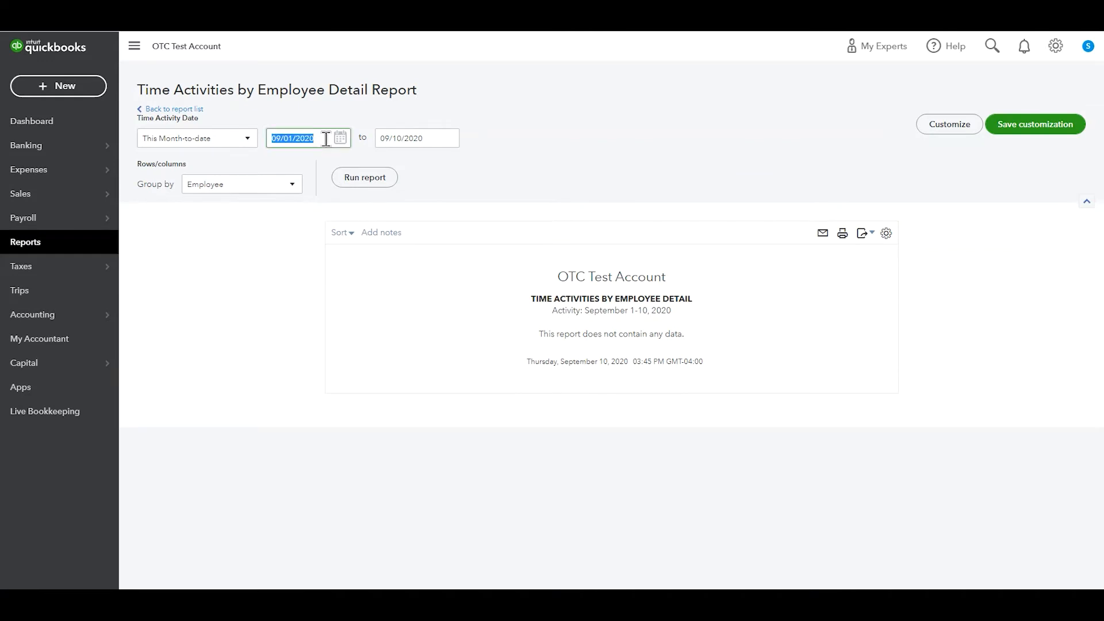
pyautogui.click(339, 141)
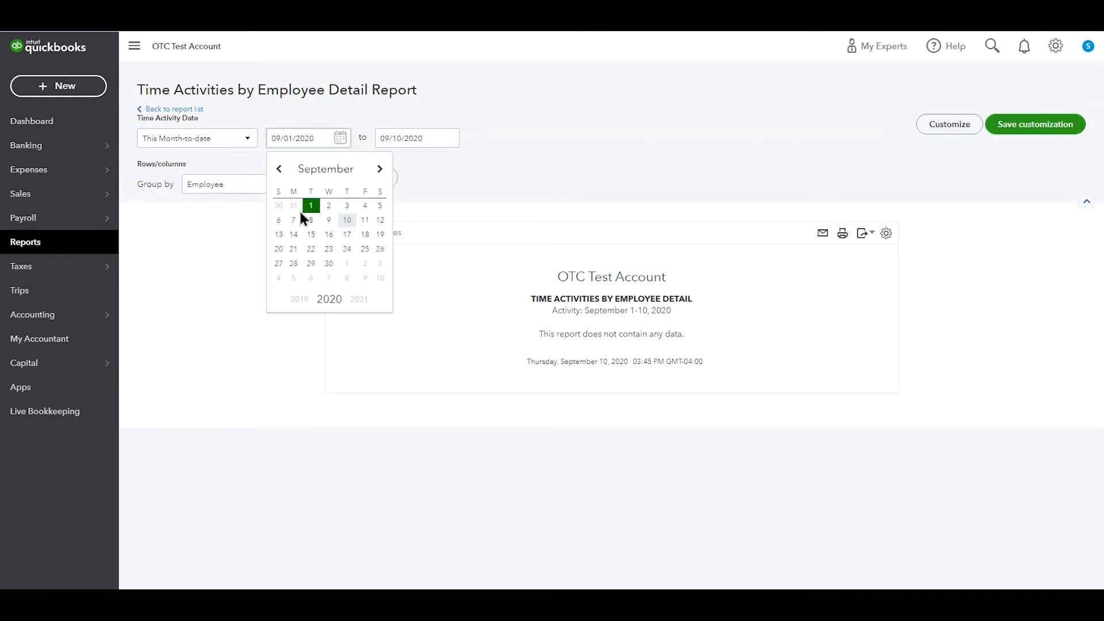
pyautogui.click(281, 170)
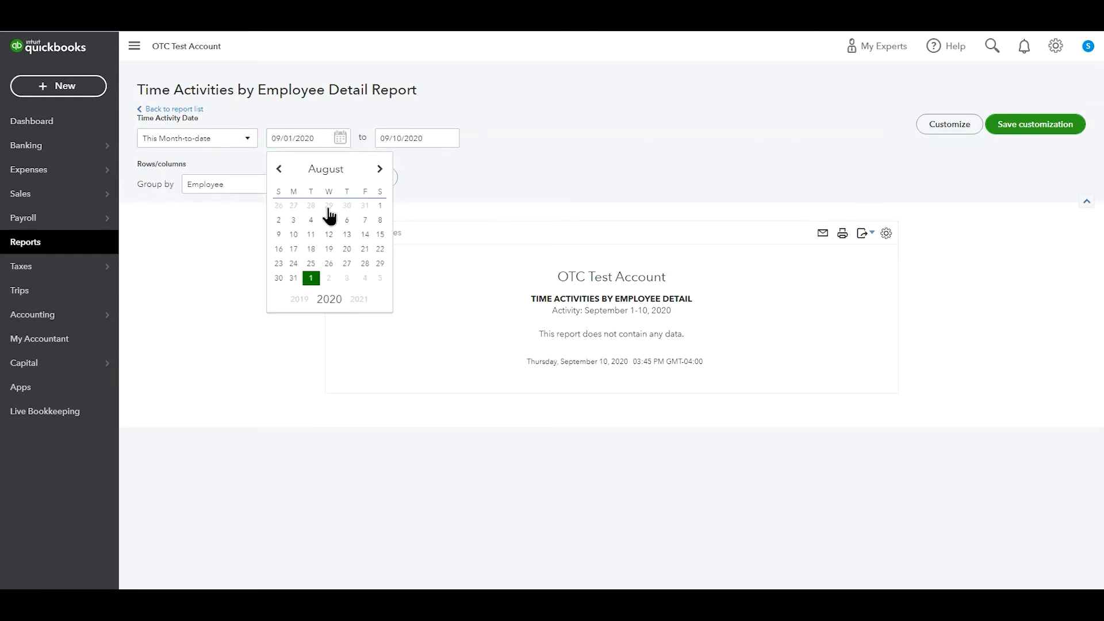
pyautogui.click(379, 205)
pyautogui.click(364, 178)
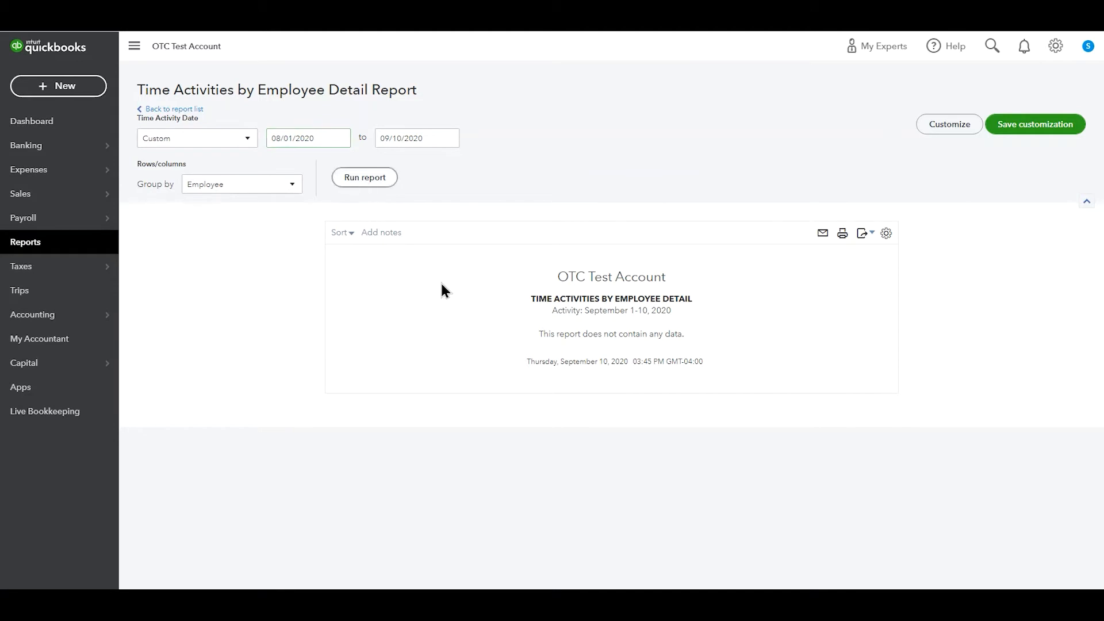
pyautogui.scroll(-3, 439, 280)
pyautogui.scroll(1, 591, 110)
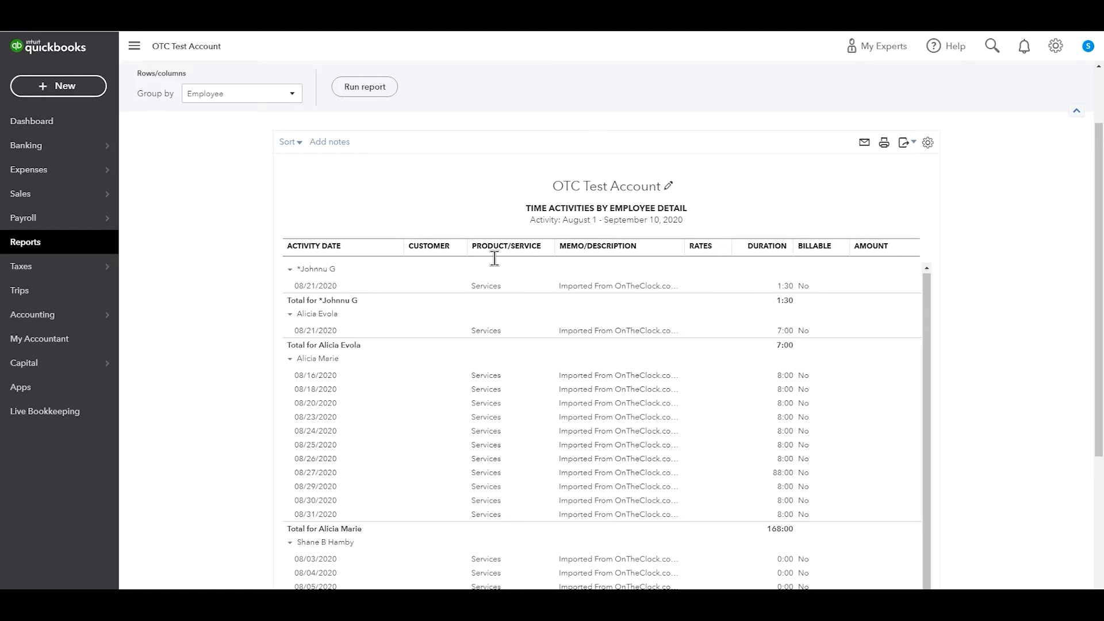
pyautogui.scroll(-1, 491, 262)
pyautogui.scroll(-1, 491, 261)
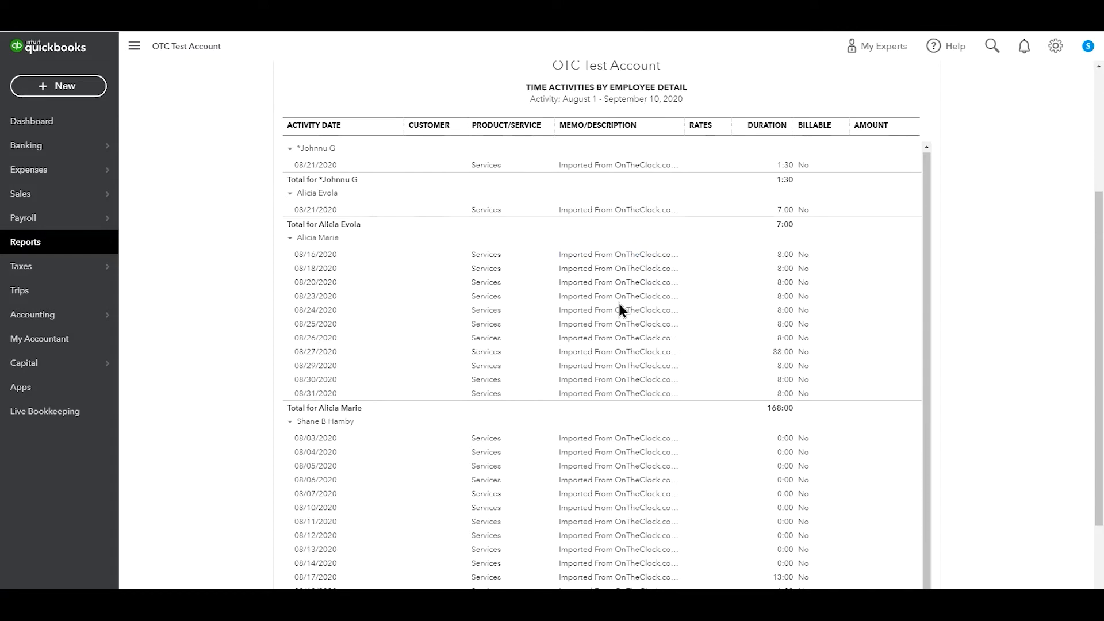
# Look through the remaining employees' entries in the Time Activities by Employee Detail report
pyautogui.scroll(-3, 619, 305)
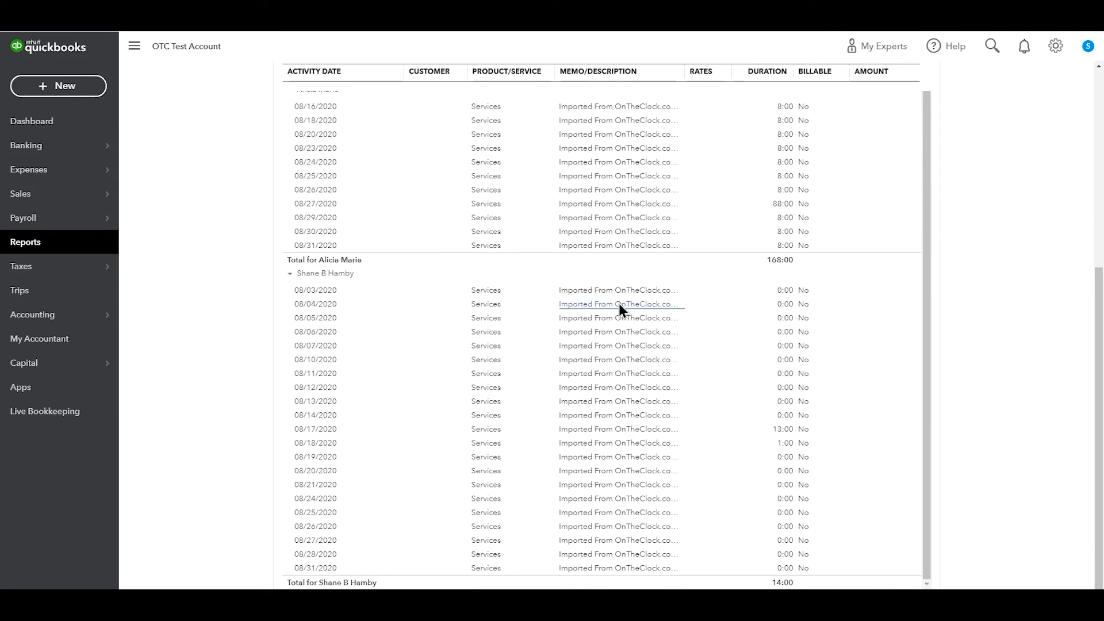
pyautogui.scroll(-1, 619, 309)
pyautogui.scroll(5, 619, 309)
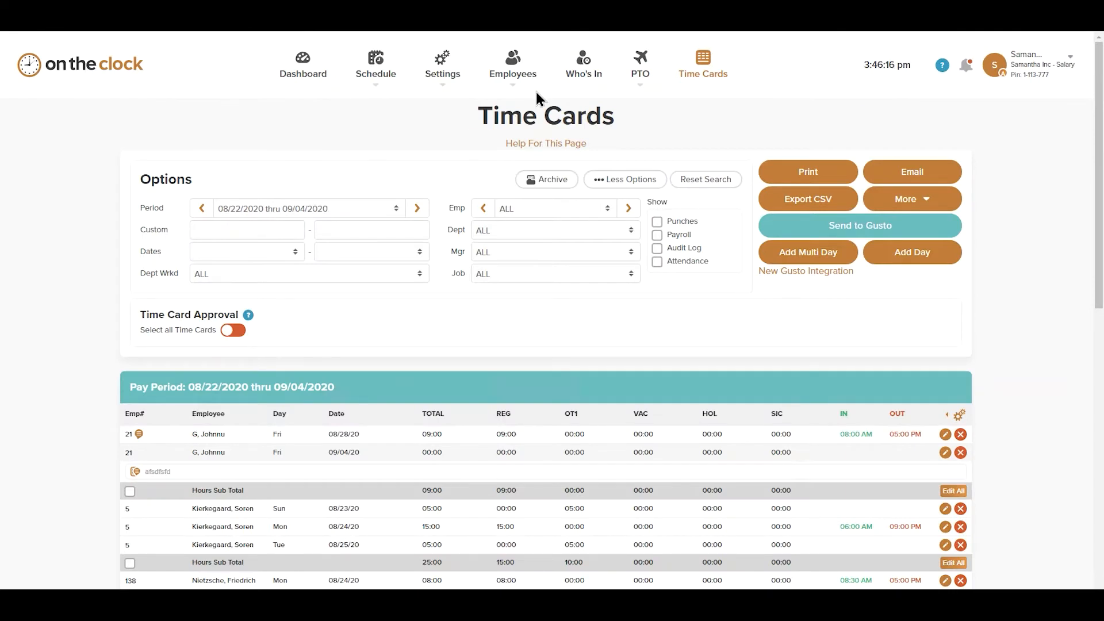
# Switch to OnTheClock, open the Job & Project Costing Reports from the time cards, and move By Job above By Department in the totaling options
pyautogui.click(930, 201)
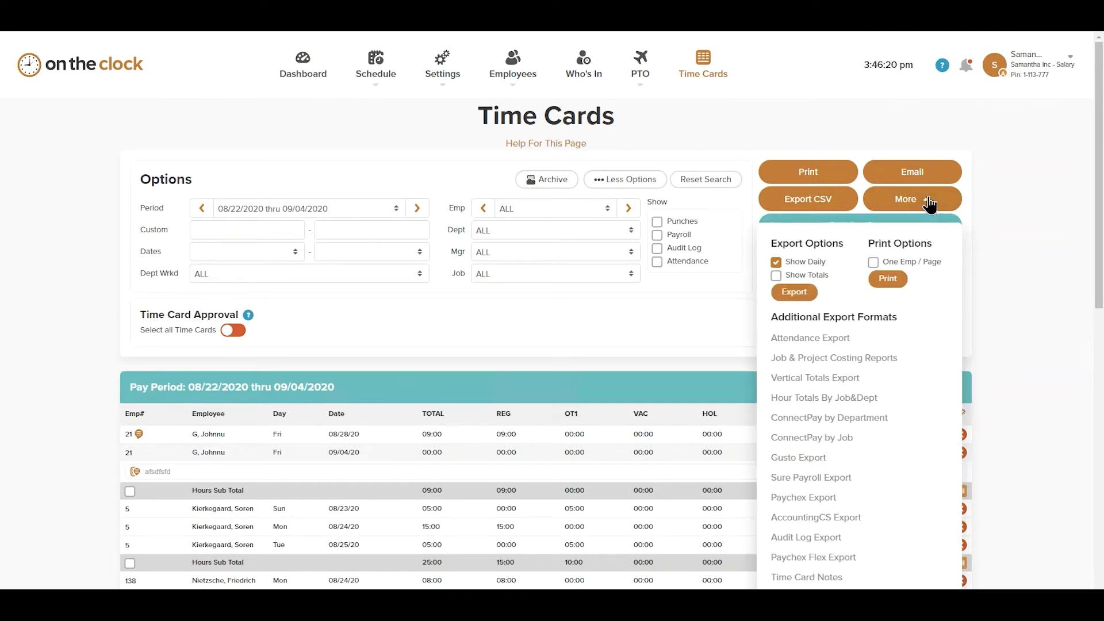
pyautogui.click(874, 362)
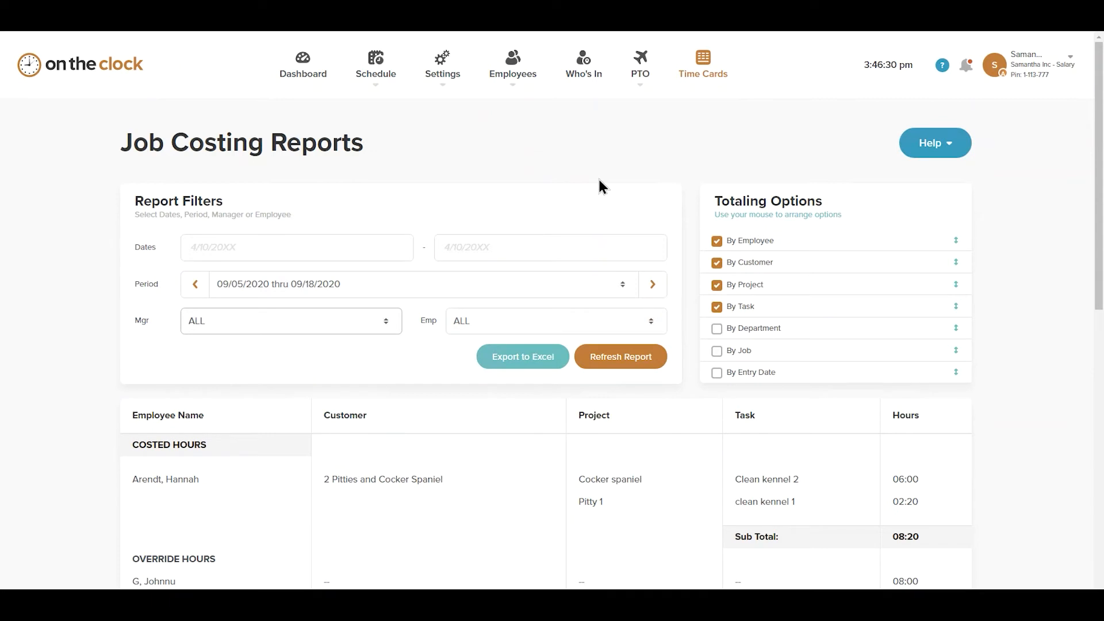
pyautogui.scroll(-1, 598, 177)
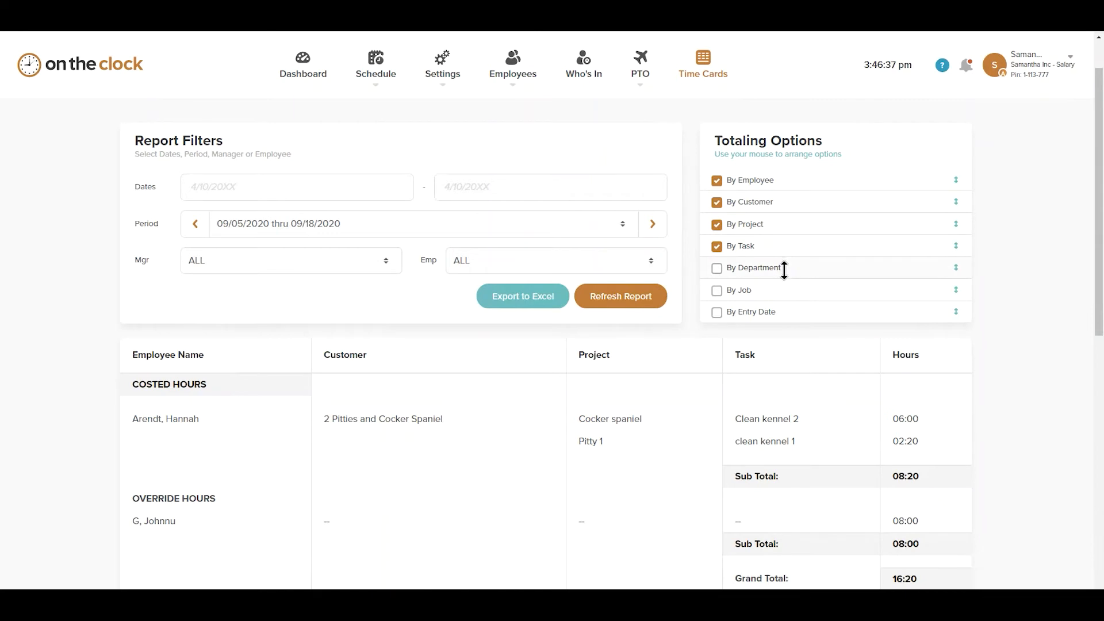
pyautogui.moveTo(783, 269)
pyautogui.mouseDown()
pyautogui.moveTo(788, 178)
pyautogui.moveTo(778, 281)
pyautogui.mouseUp()
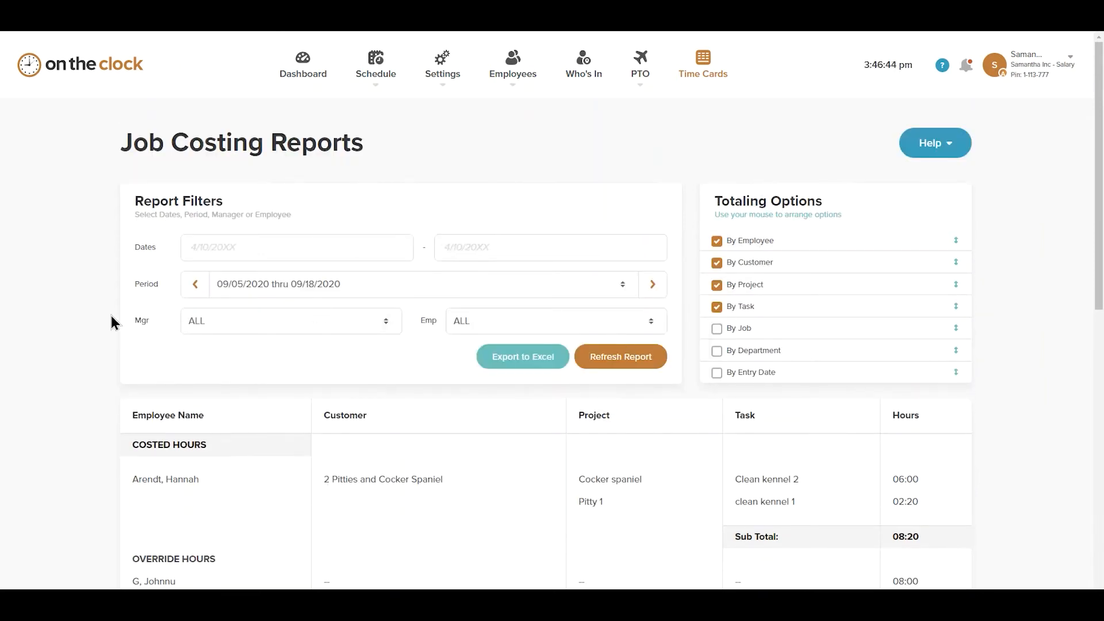
# Review the costed and override hours for the 09/05/2020 thru 09/18/2020 period and export the report to Excel
pyautogui.scroll(-2, 112, 322)
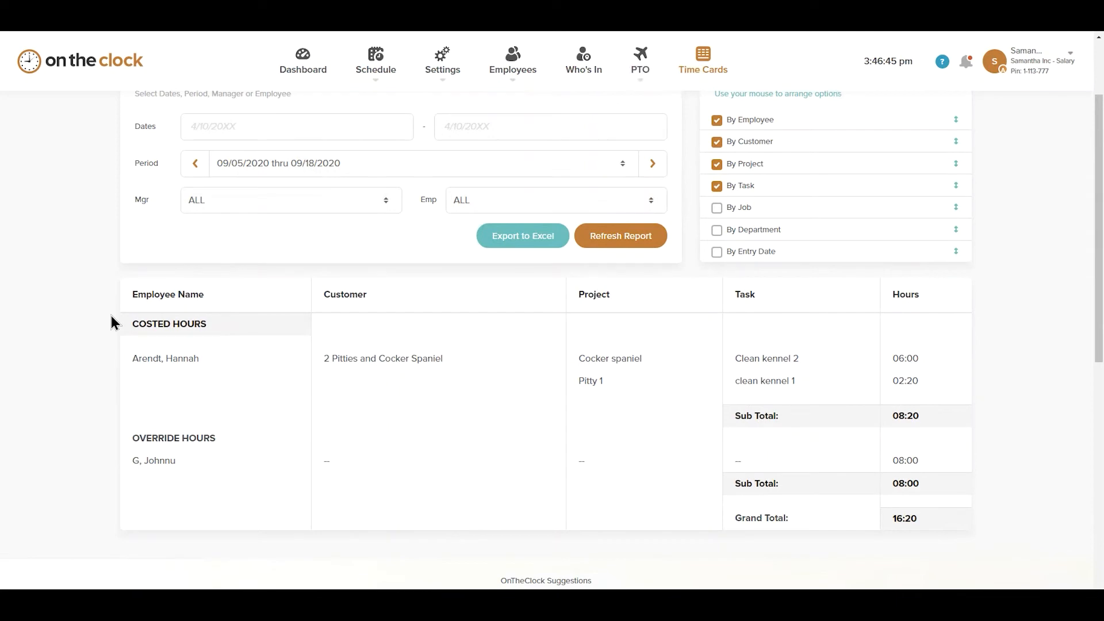
pyautogui.scroll(-1, 112, 322)
pyautogui.click(507, 177)
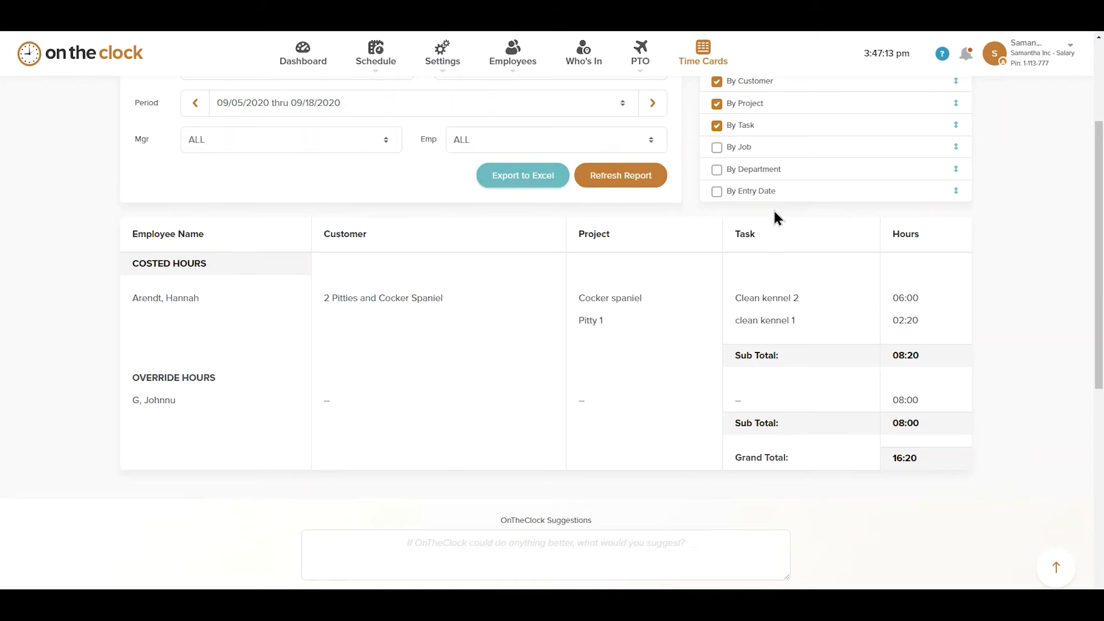
pyautogui.scroll(3, 782, 293)
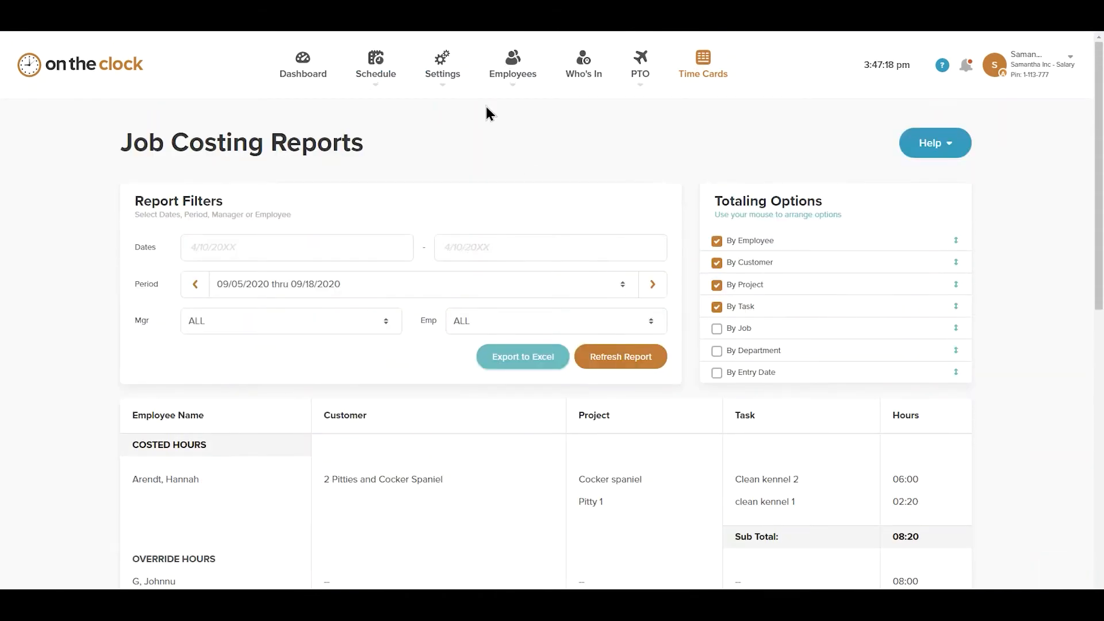
# Open the Job & Project Costing Setup and expand customer 2 Pitties and Cocker Spaniel down to the sub tasks of Pitty 1
pyautogui.click(441, 85)
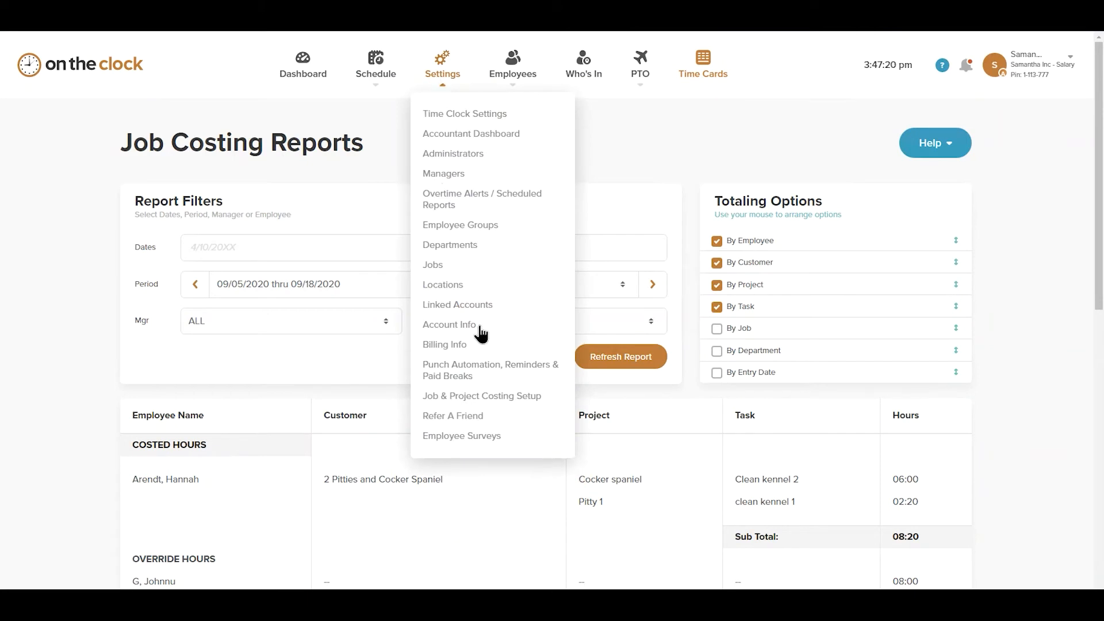
pyautogui.click(468, 399)
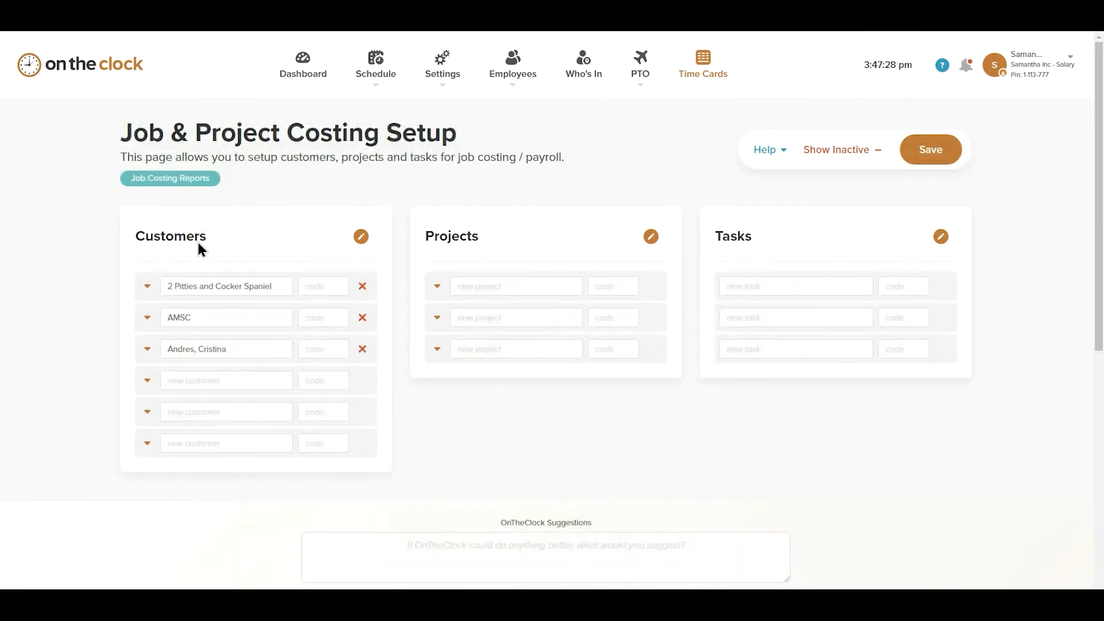
pyautogui.click(360, 239)
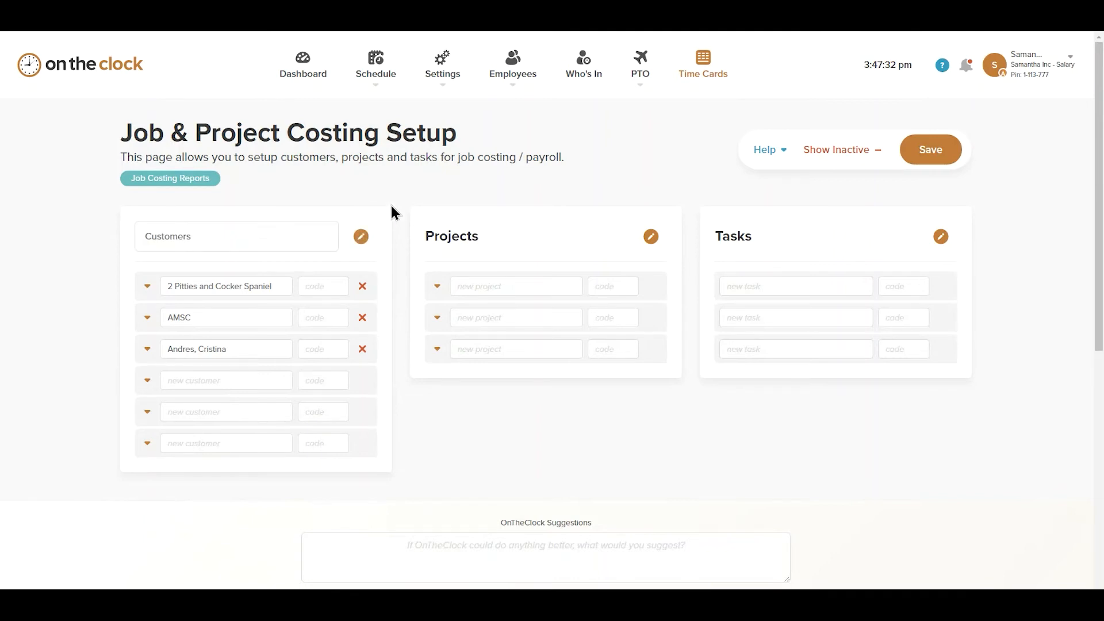
pyautogui.click(147, 289)
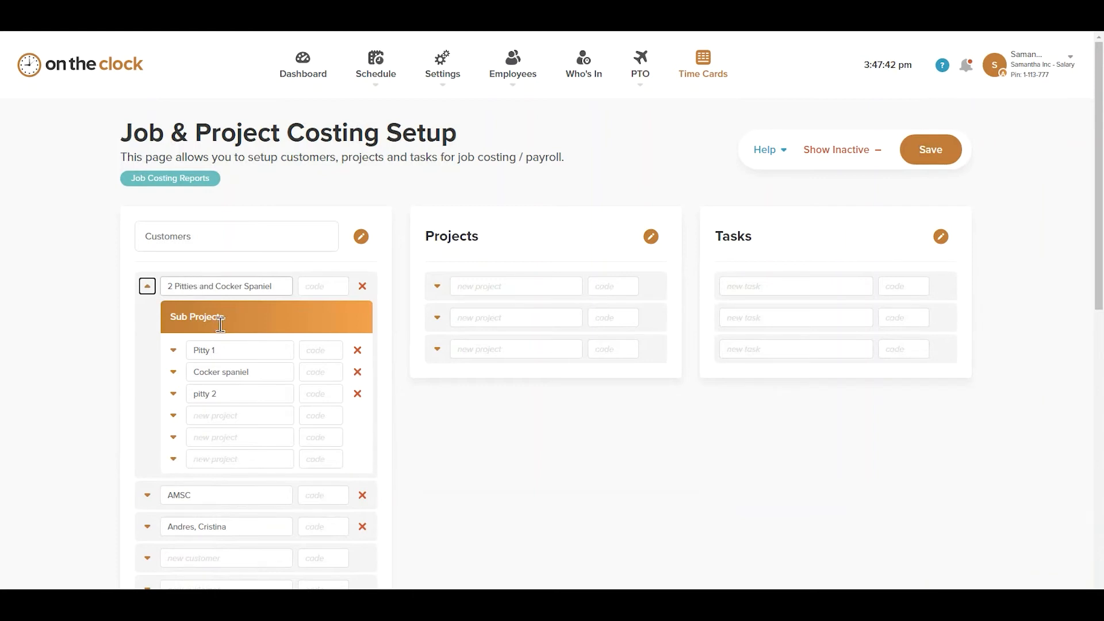
pyautogui.click(173, 352)
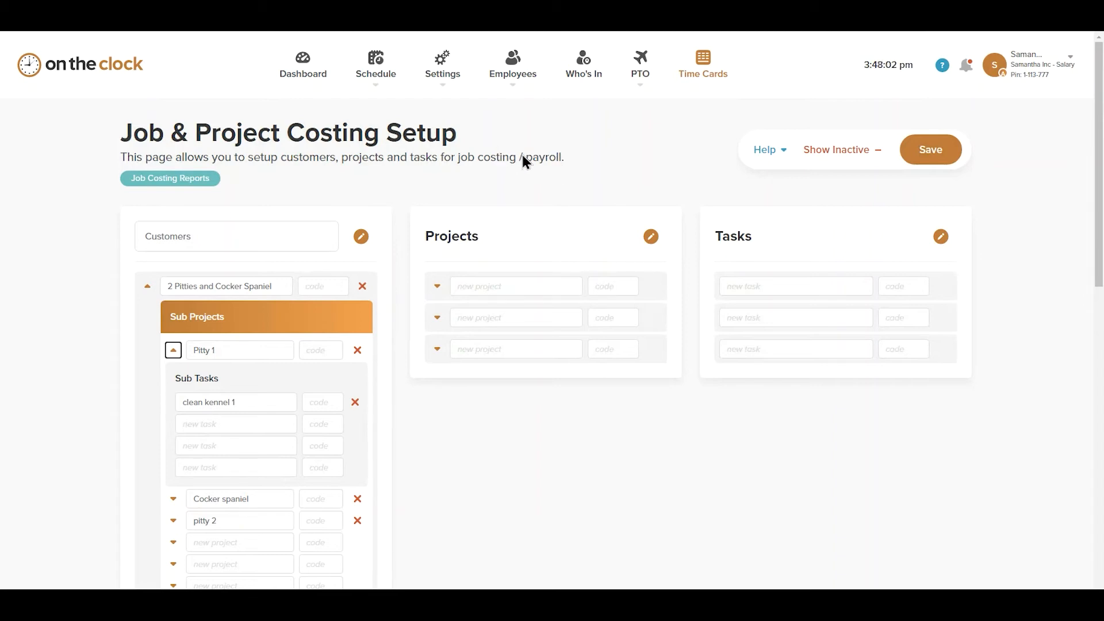
# Open the settings of the first employee in the list and find the Job & Project Costing section
pyautogui.click(517, 87)
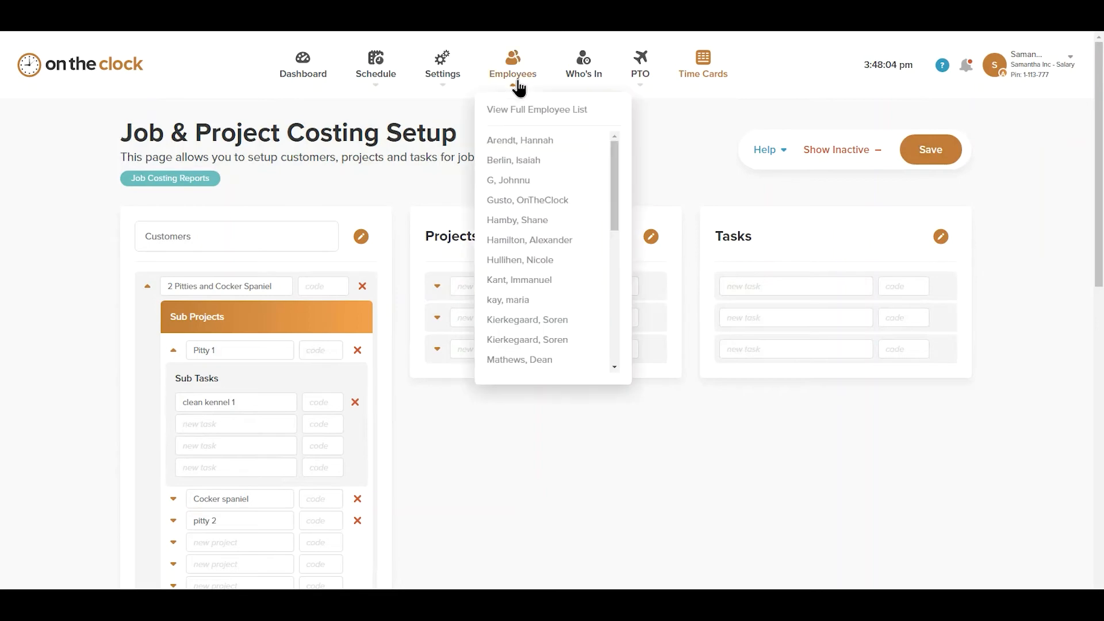
pyautogui.click(525, 142)
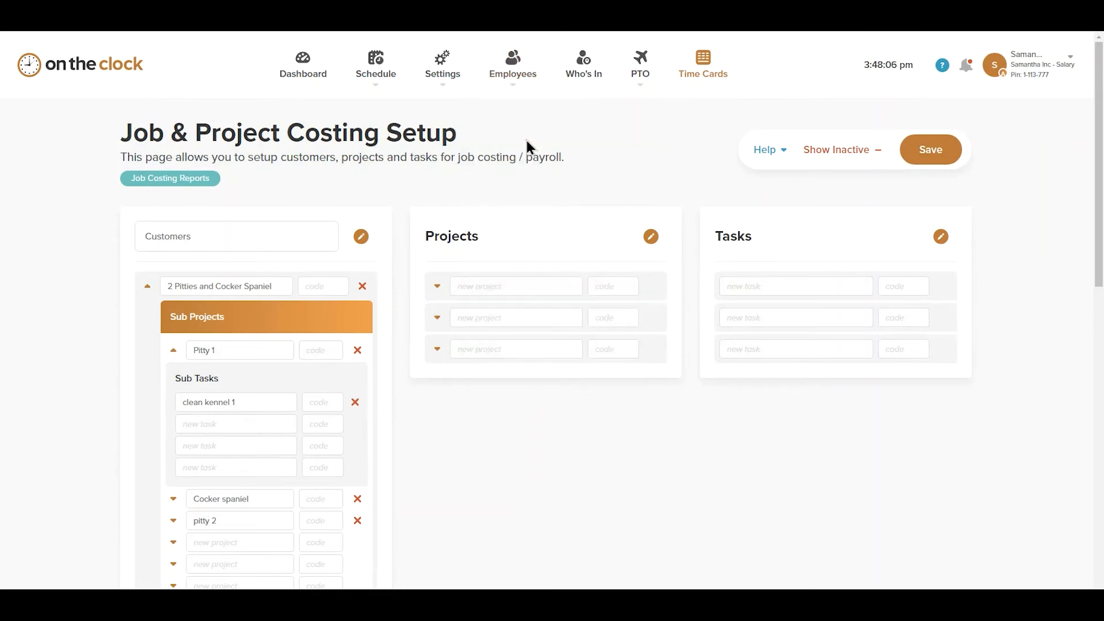
pyautogui.scroll(-2, 422, 337)
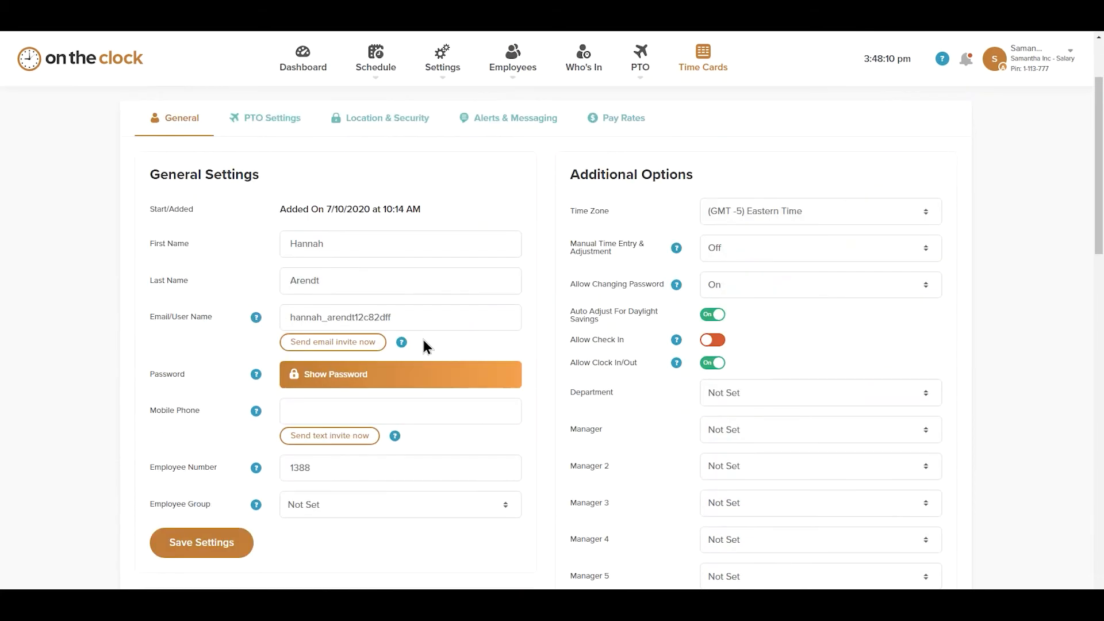
pyautogui.scroll(-5, 422, 343)
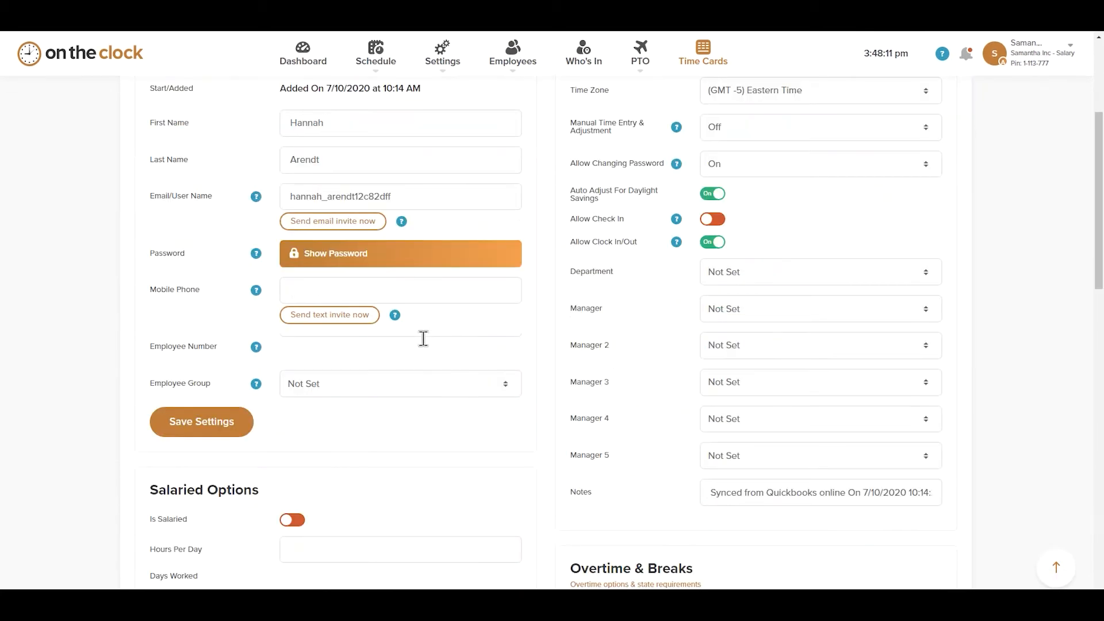
pyautogui.scroll(-5, 423, 339)
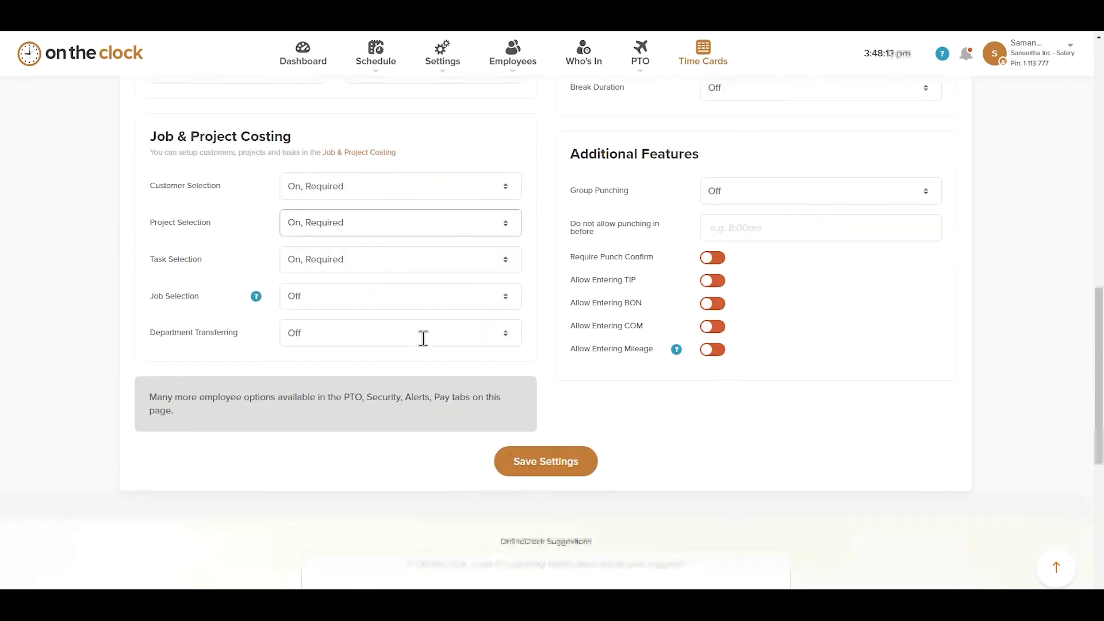
pyautogui.scroll(-1, 315, 192)
pyautogui.scroll(-1, 315, 192)
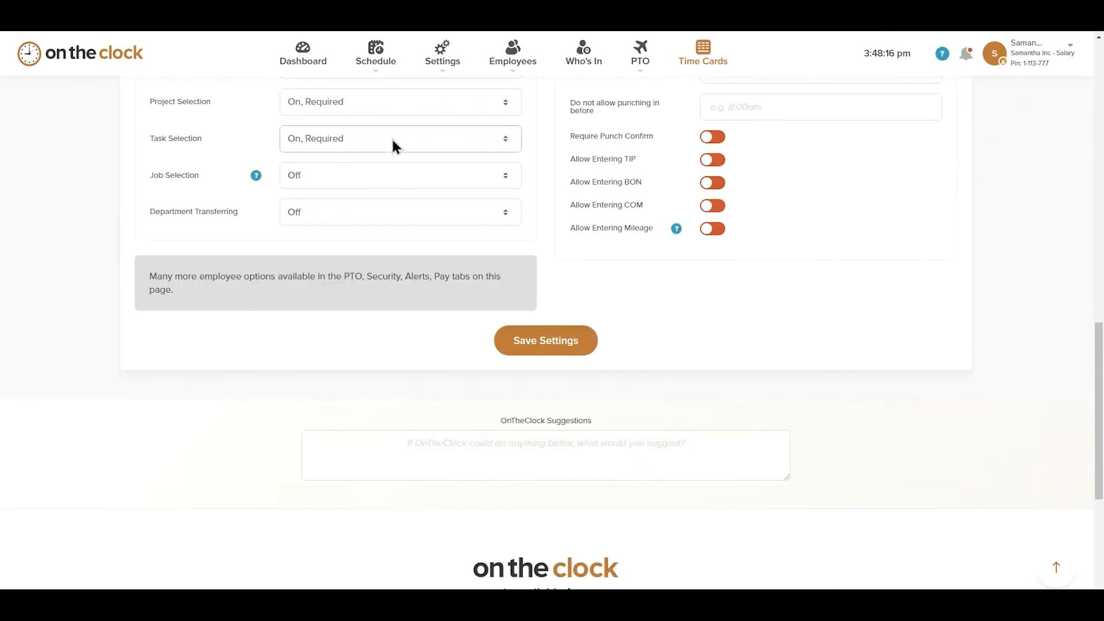
# View the available options for the employee's Customer Selection setting without changing it
pyautogui.scroll(1, 392, 143)
pyautogui.scroll(1, 392, 144)
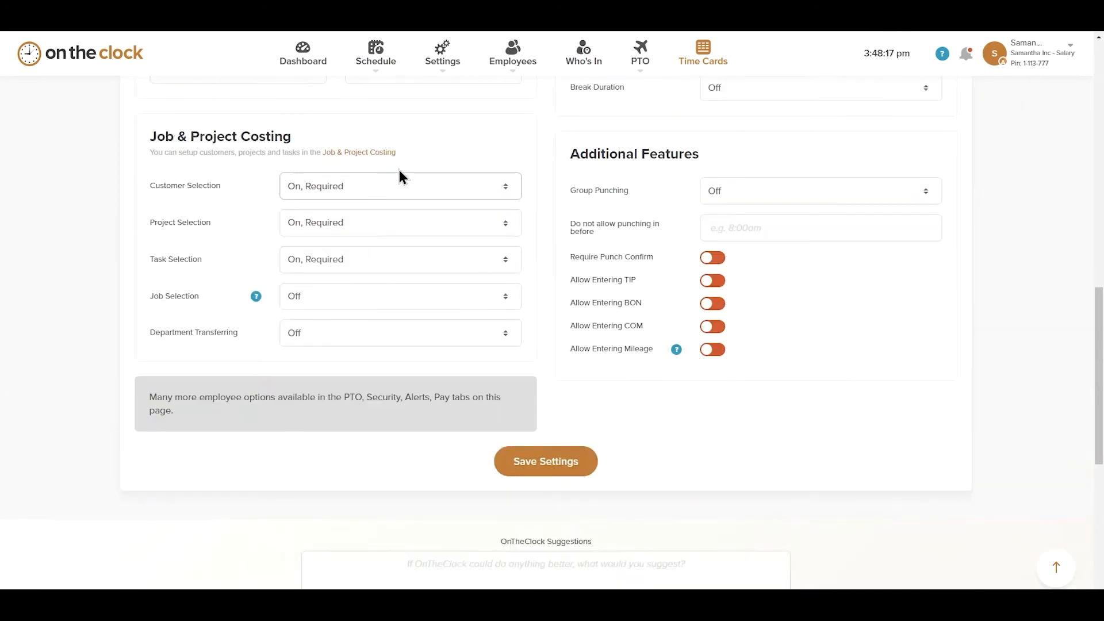
pyautogui.click(443, 192)
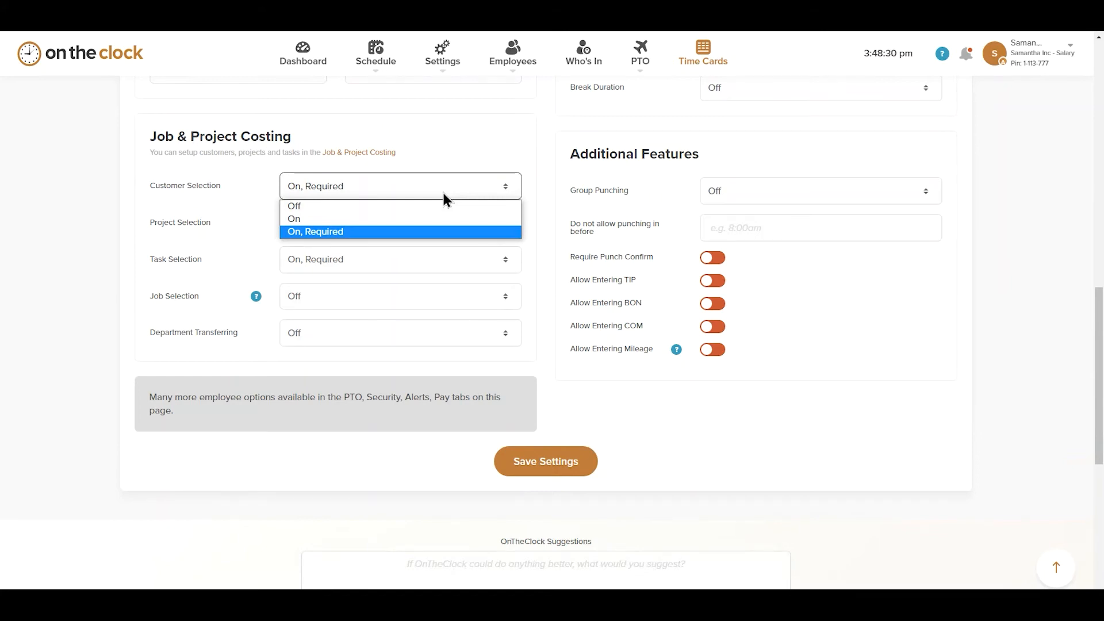
pyautogui.click(463, 156)
pyautogui.click(466, 156)
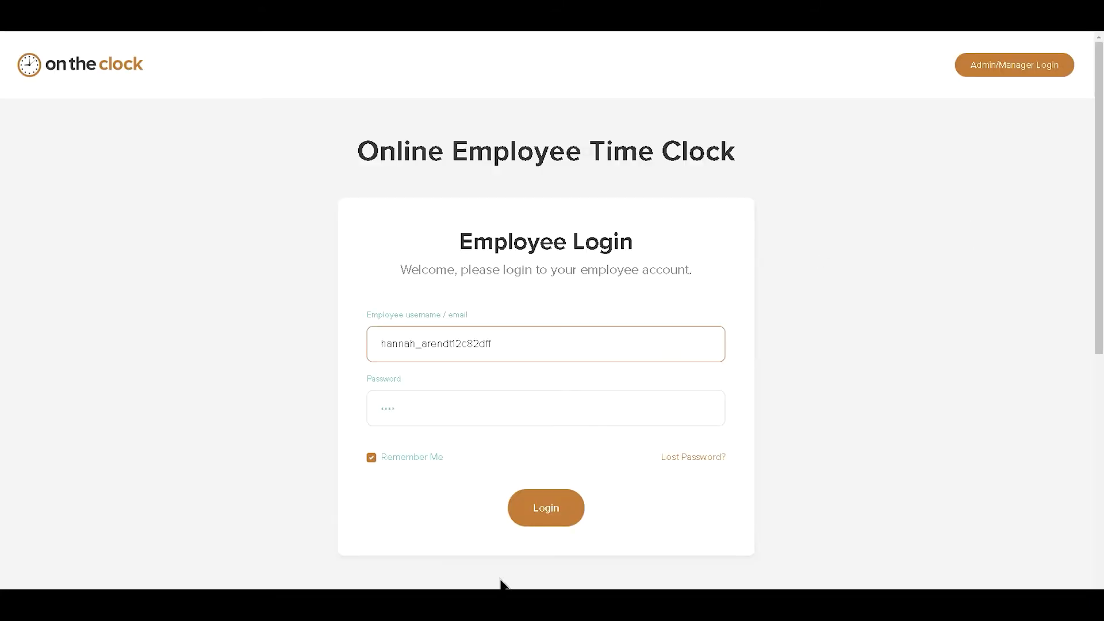
# Log in to the employee's account and try to punch in without selecting a customer, project or task
pyautogui.click(538, 517)
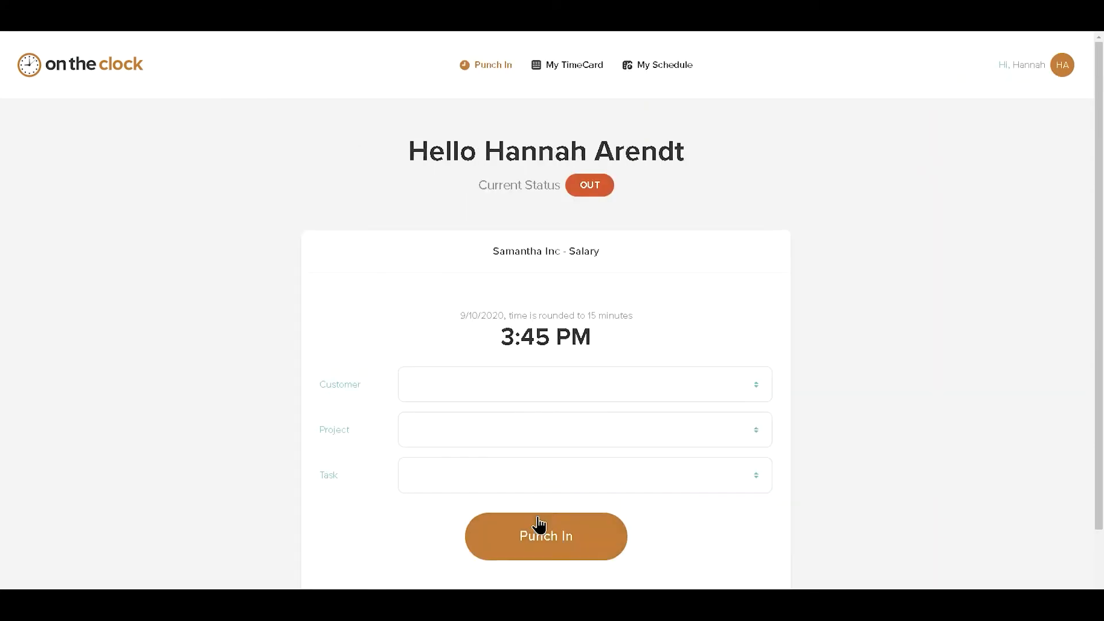
pyautogui.click(538, 525)
pyautogui.click(589, 378)
pyautogui.scroll(-2, 611, 293)
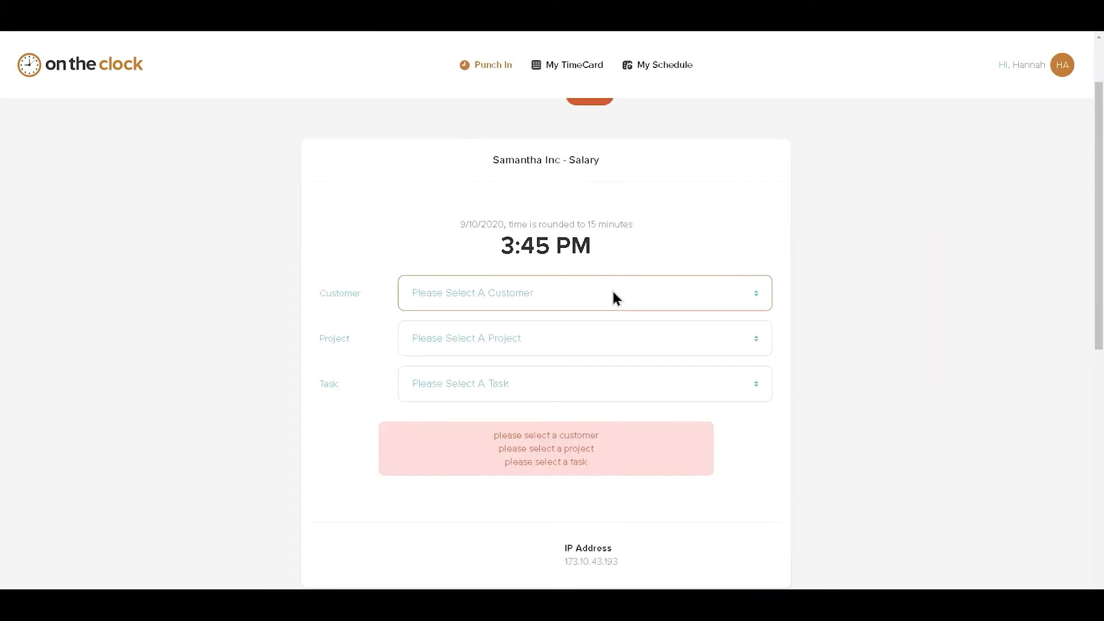
pyautogui.click(558, 452)
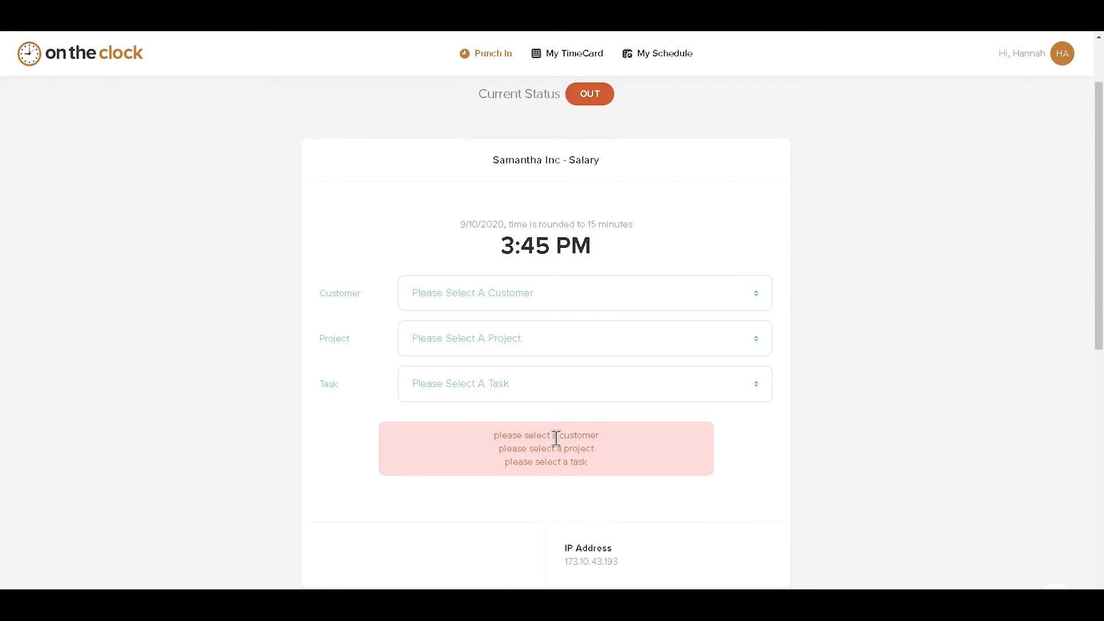
# Punch the employee in with customer AMSC, project B23 and its task, and reset to the login page
pyautogui.click(531, 296)
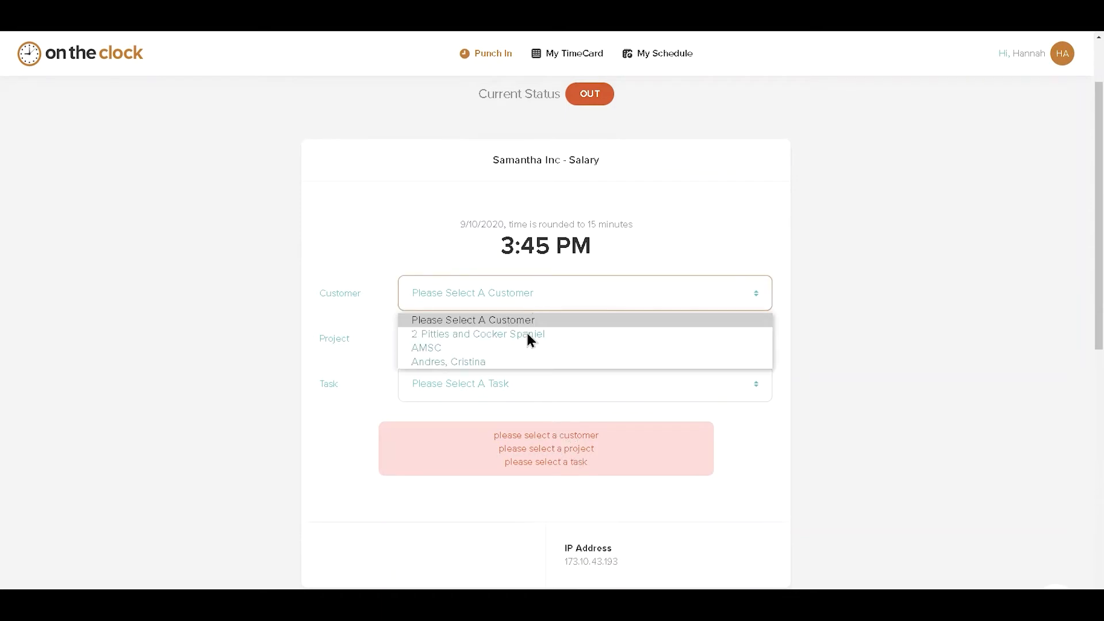
pyautogui.click(490, 349)
pyautogui.click(481, 343)
pyautogui.click(471, 392)
pyautogui.click(469, 382)
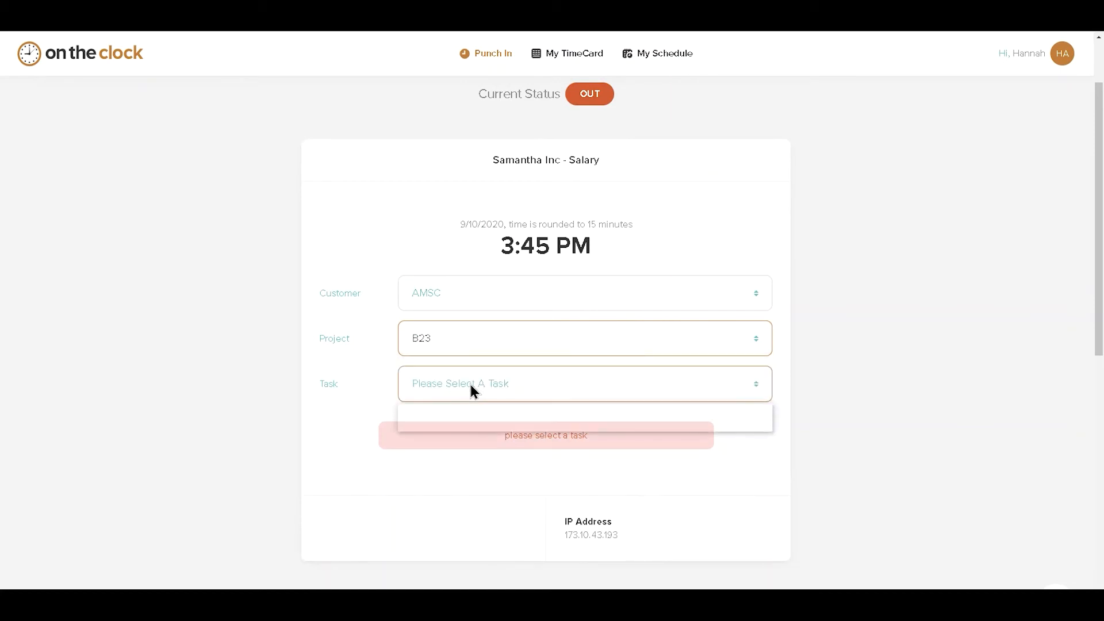
pyautogui.click(476, 426)
pyautogui.click(524, 452)
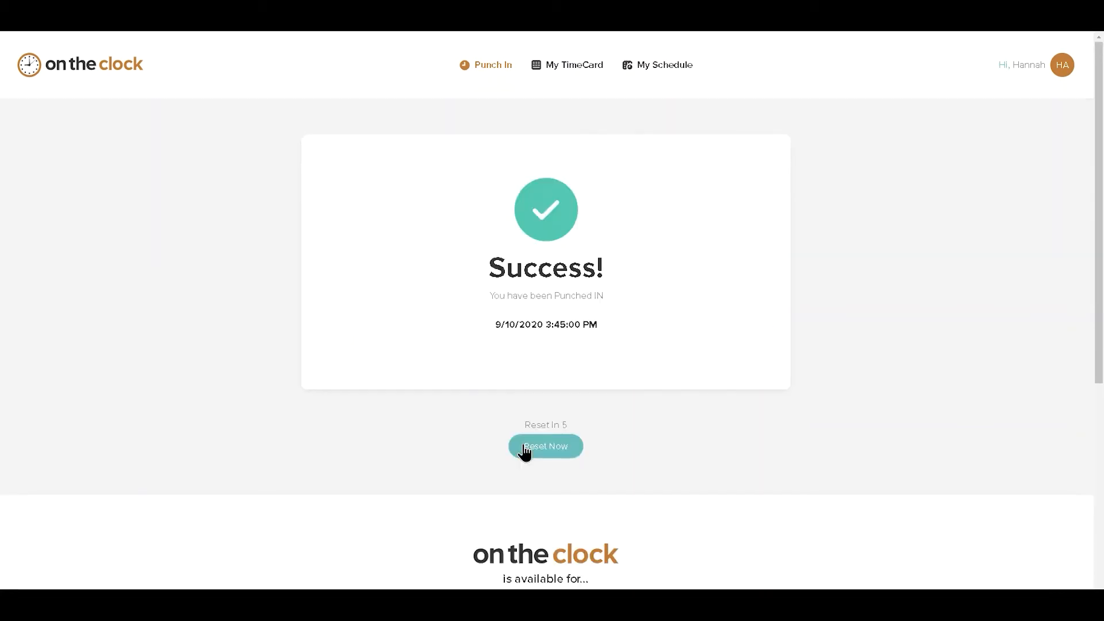
pyautogui.click(525, 452)
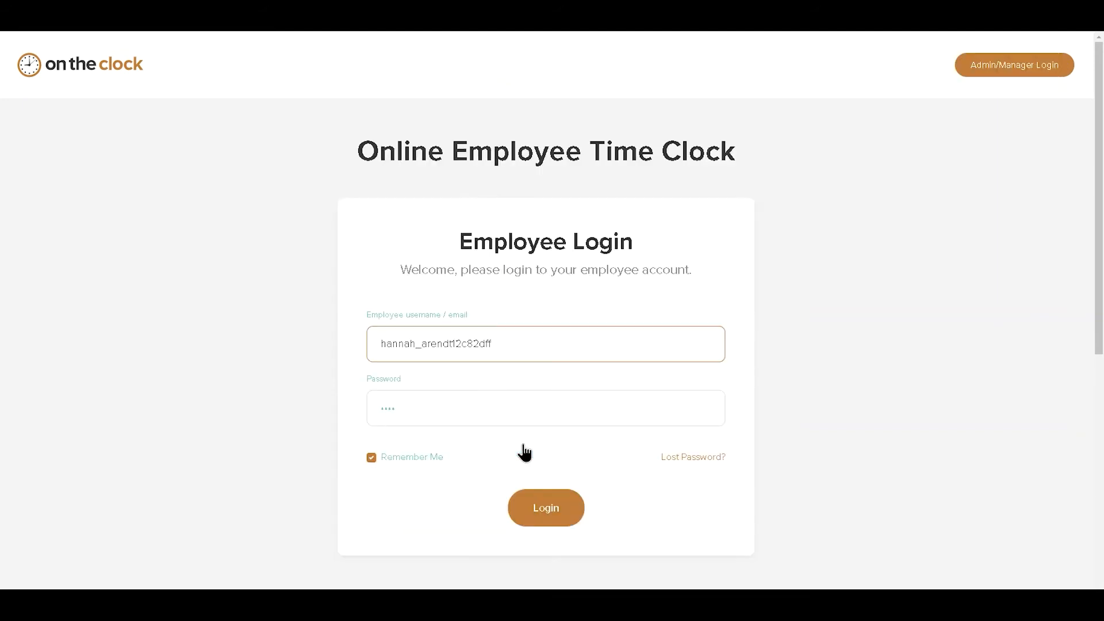
# Log back in to the employee account and switch the job to customer 2 Pitties and Cocker Spaniel, project Cocker spaniel, task Clean kennel 2
pyautogui.click(564, 519)
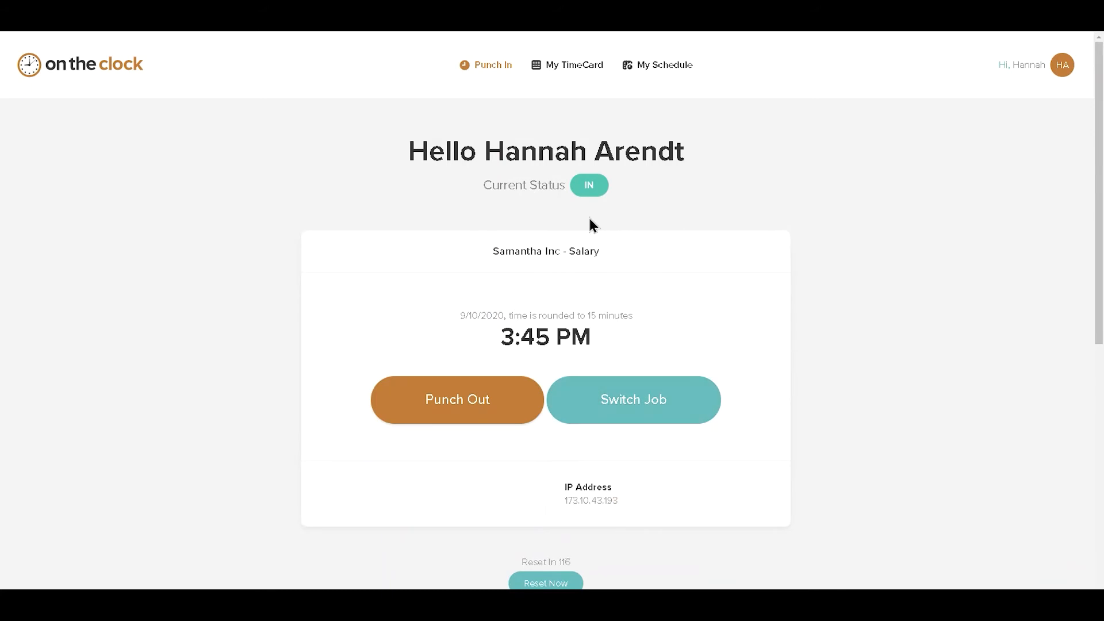
pyautogui.click(675, 410)
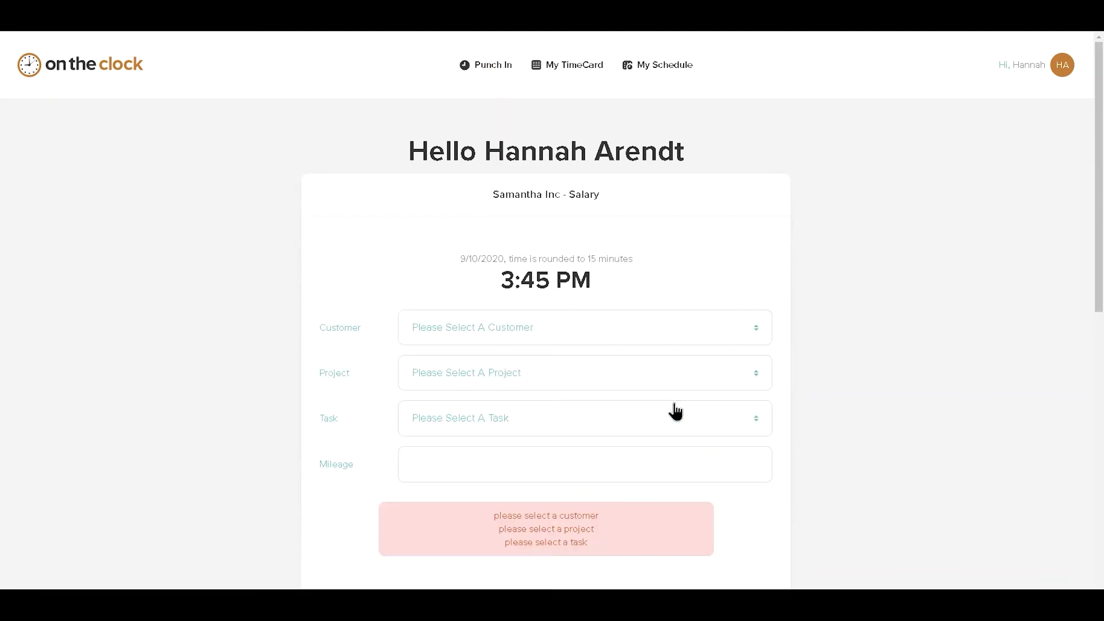
pyautogui.click(639, 325)
pyautogui.click(588, 368)
pyautogui.click(551, 384)
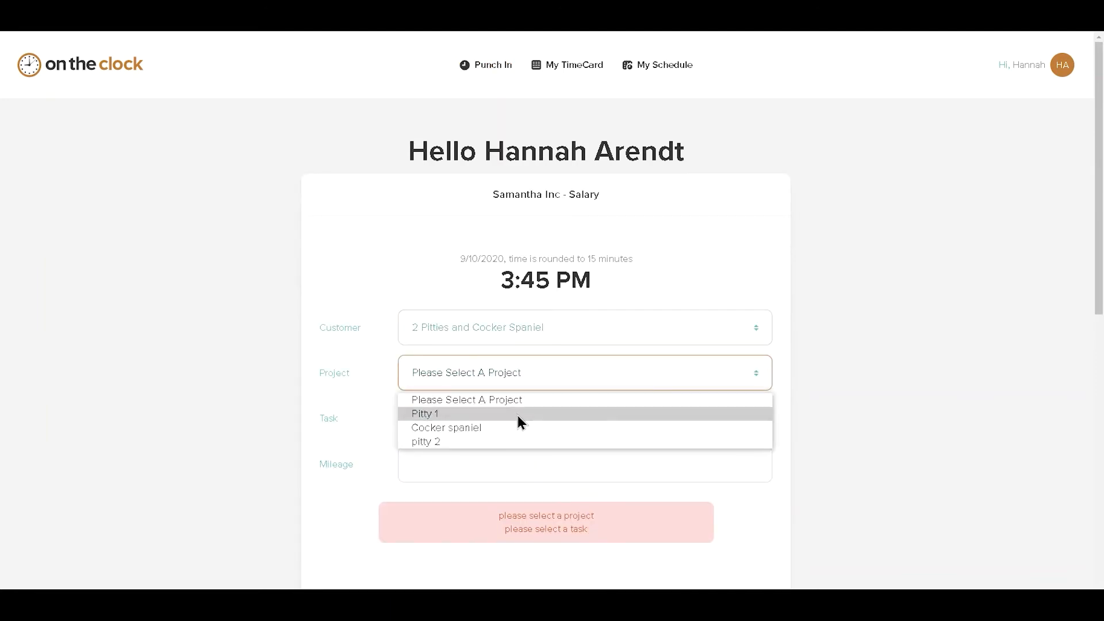
pyautogui.click(513, 427)
pyautogui.click(495, 430)
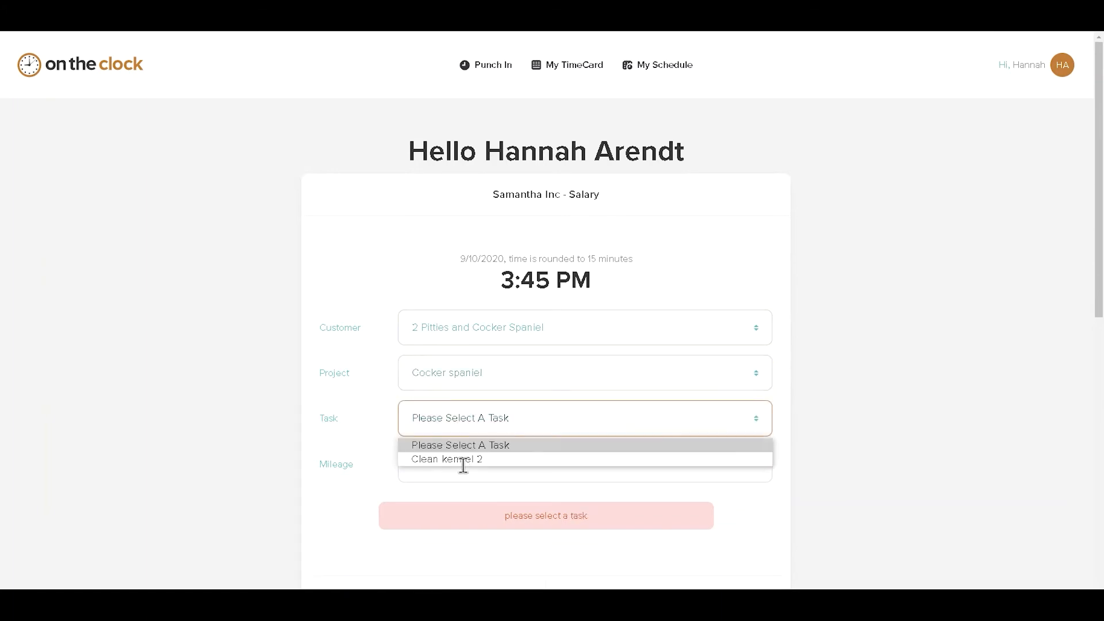
pyautogui.click(461, 461)
pyautogui.click(544, 524)
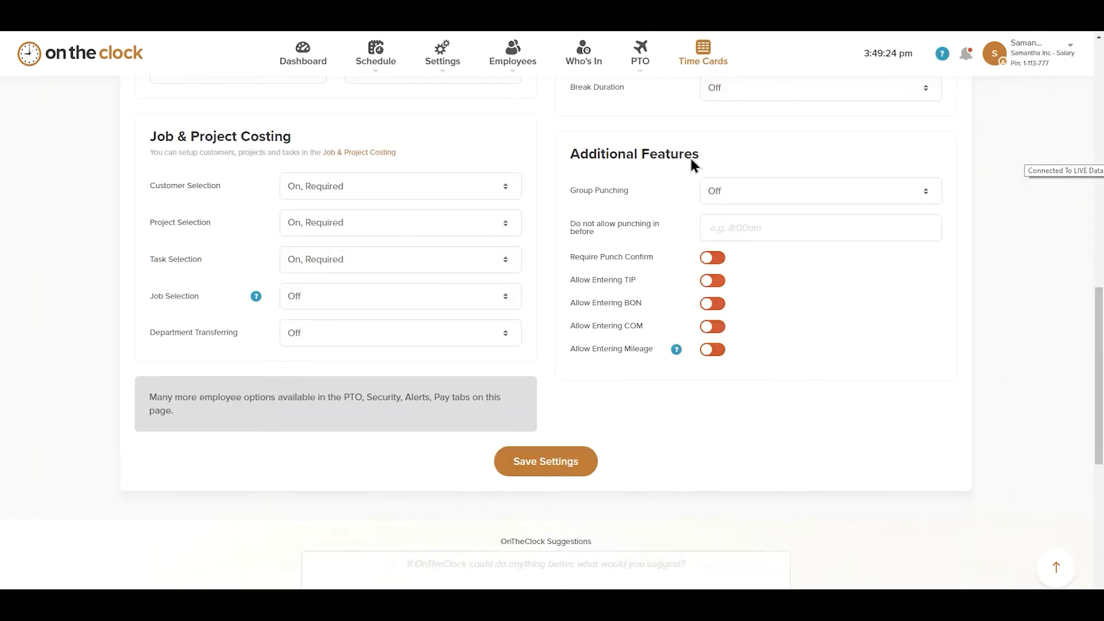
# Go to the time cards and look up the Hour Totals By Job&Dept report among the additional export formats
pyautogui.scroll(15, 821, 292)
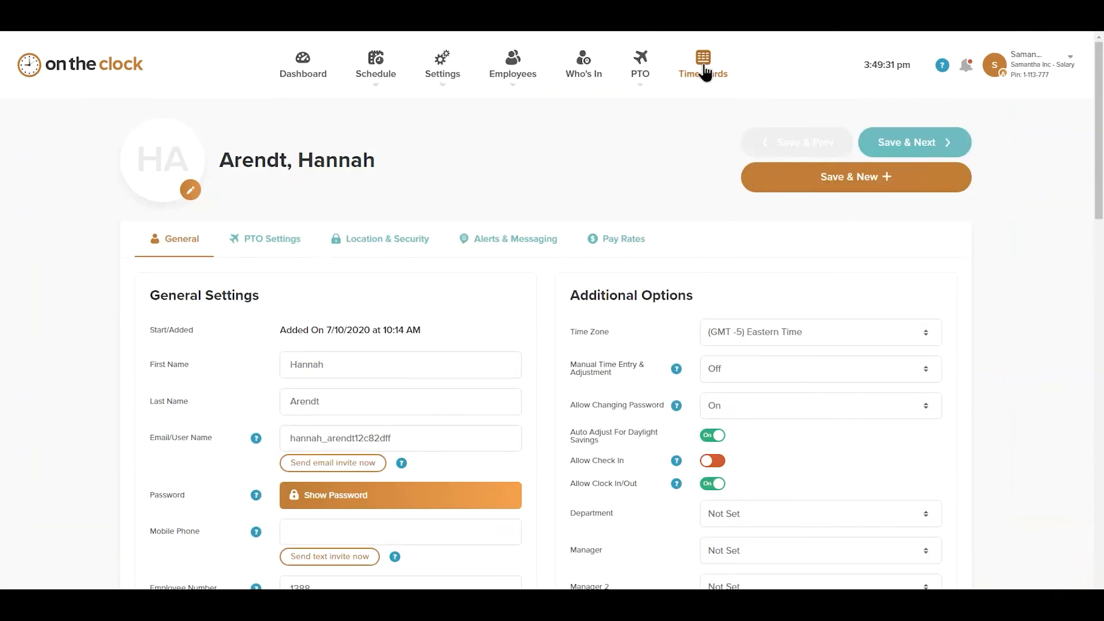
pyautogui.click(704, 73)
pyautogui.click(920, 200)
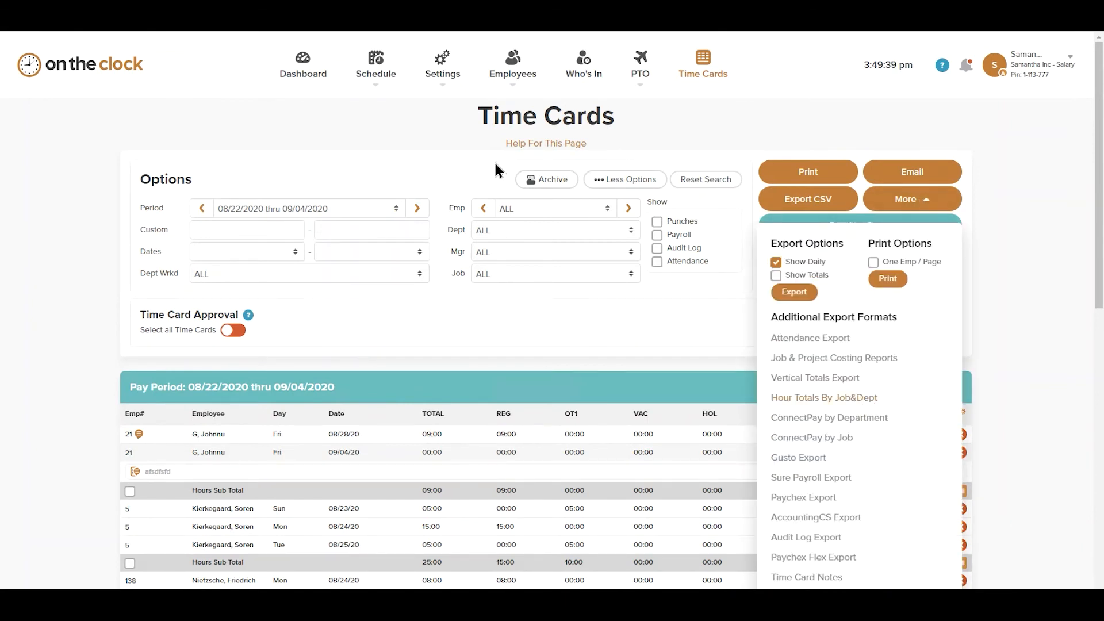
# View the Departments list, and check the Department Transferring setting in the employee's Job & Project Costing section
pyautogui.click(442, 84)
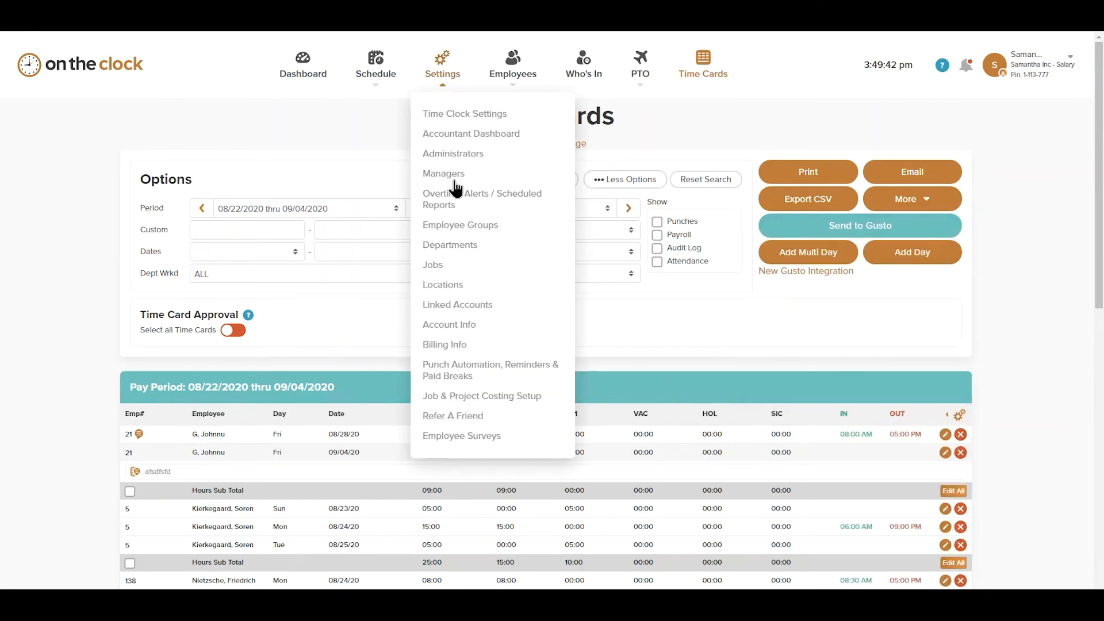
pyautogui.click(459, 248)
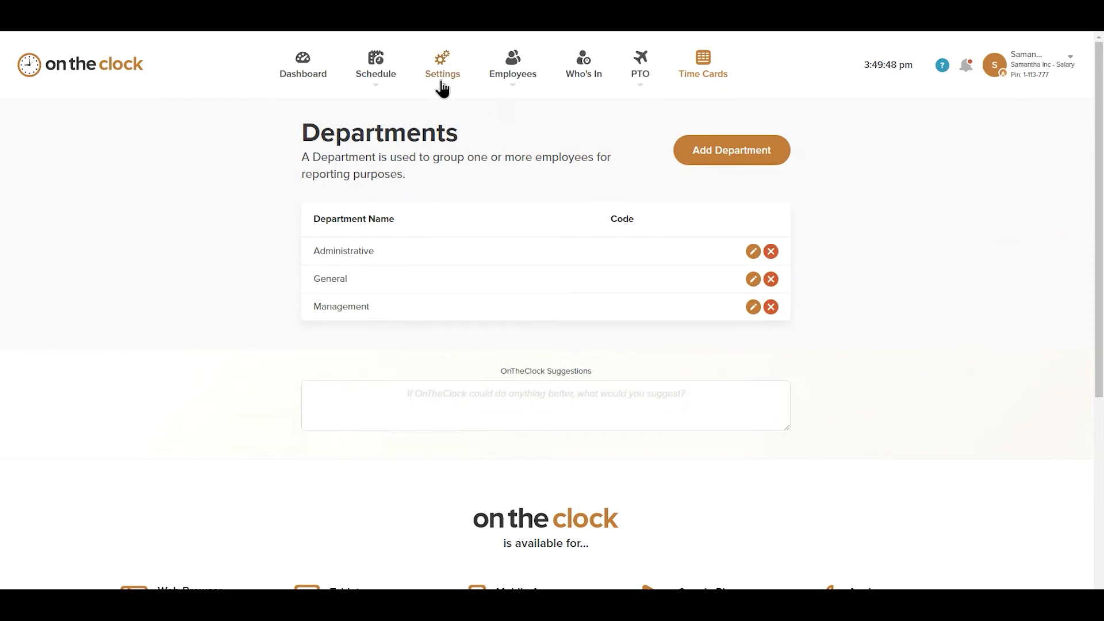
pyautogui.click(513, 74)
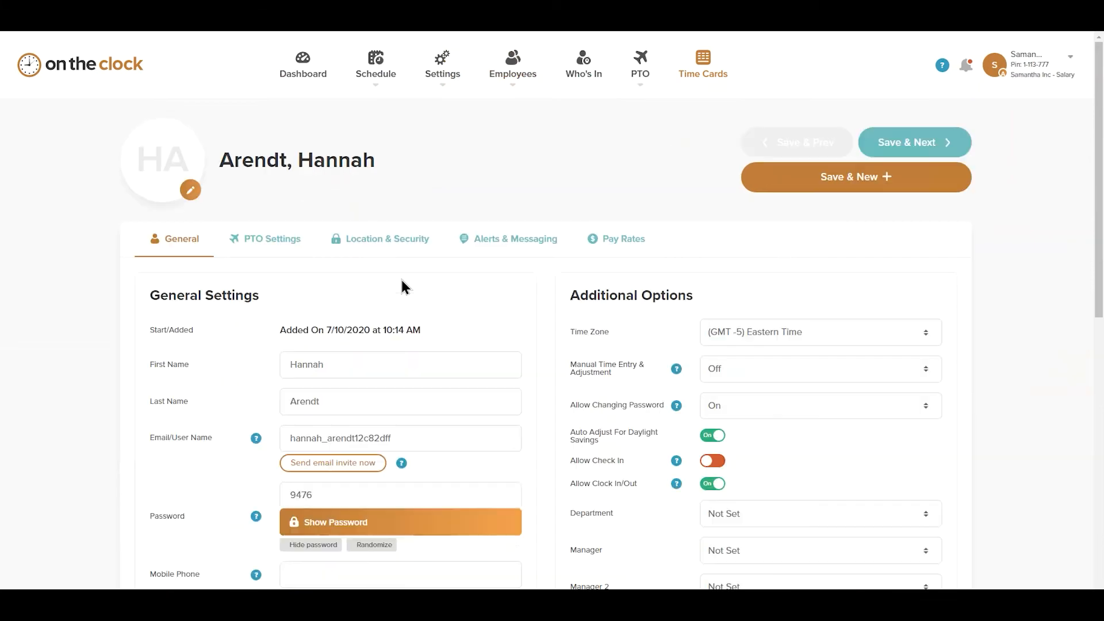
pyautogui.scroll(-3, 402, 280)
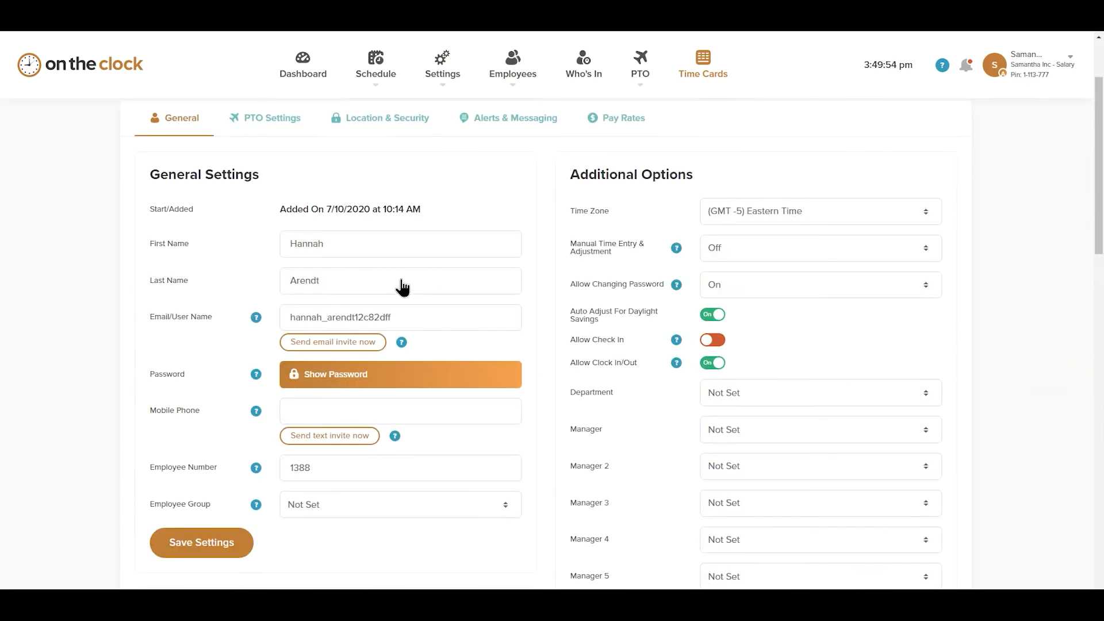
pyautogui.moveTo(402, 281)
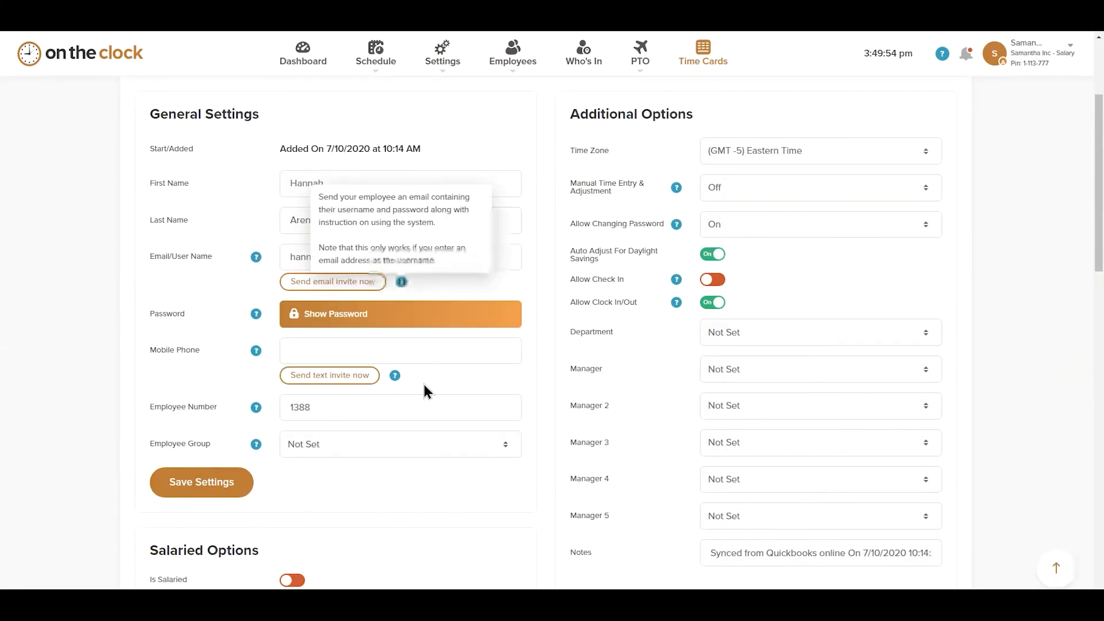
pyautogui.scroll(-6, 425, 385)
pyautogui.scroll(-8, 424, 385)
pyautogui.scroll(-1, 387, 318)
pyautogui.scroll(1, 387, 318)
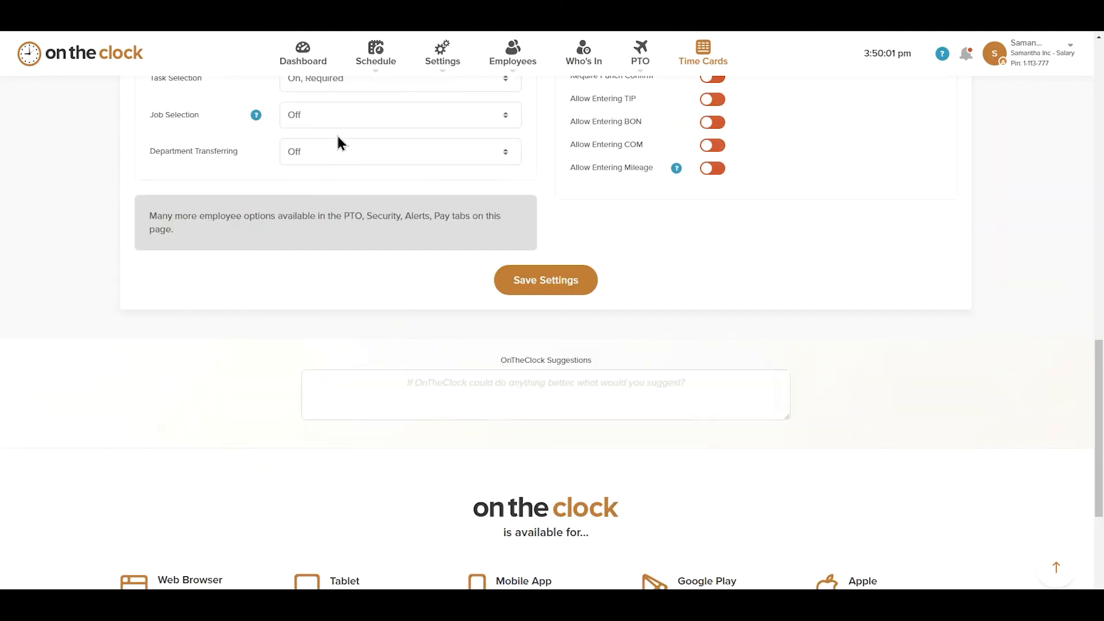
pyautogui.scroll(2, 338, 137)
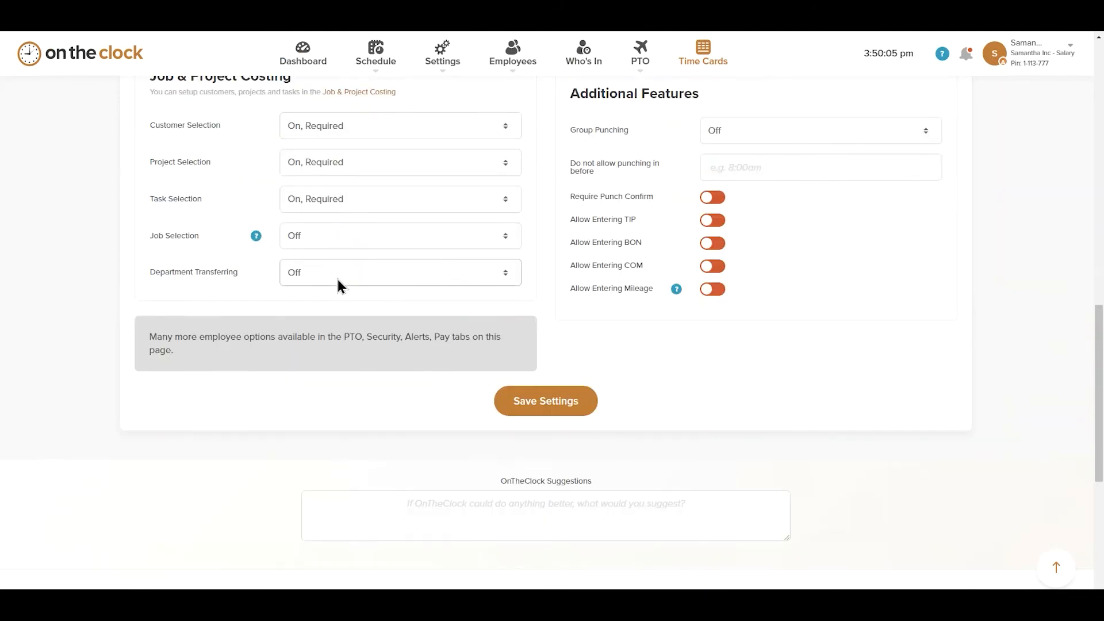
# Return to the time cards and review the additional export formats, including Audit Log Export and Time Card Notes
pyautogui.click(706, 65)
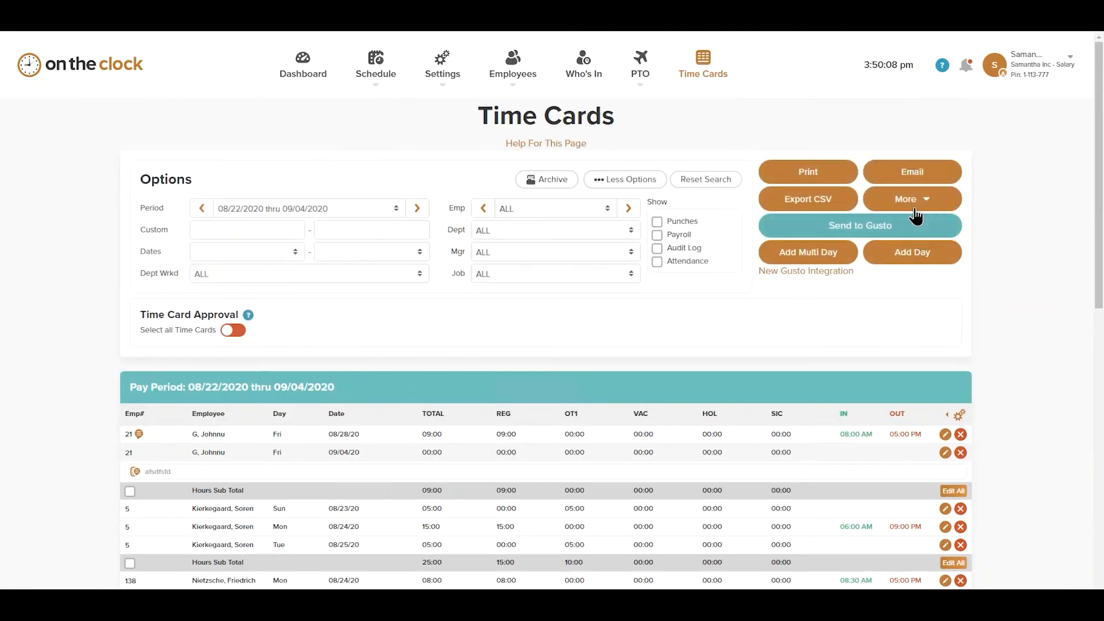
pyautogui.click(912, 200)
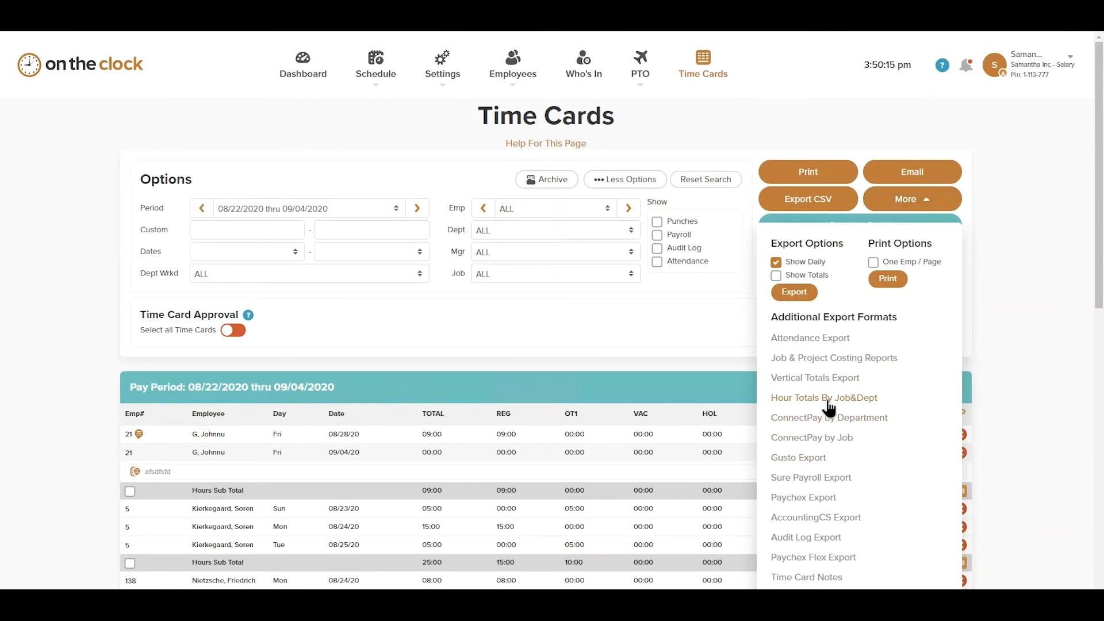
pyautogui.click(659, 326)
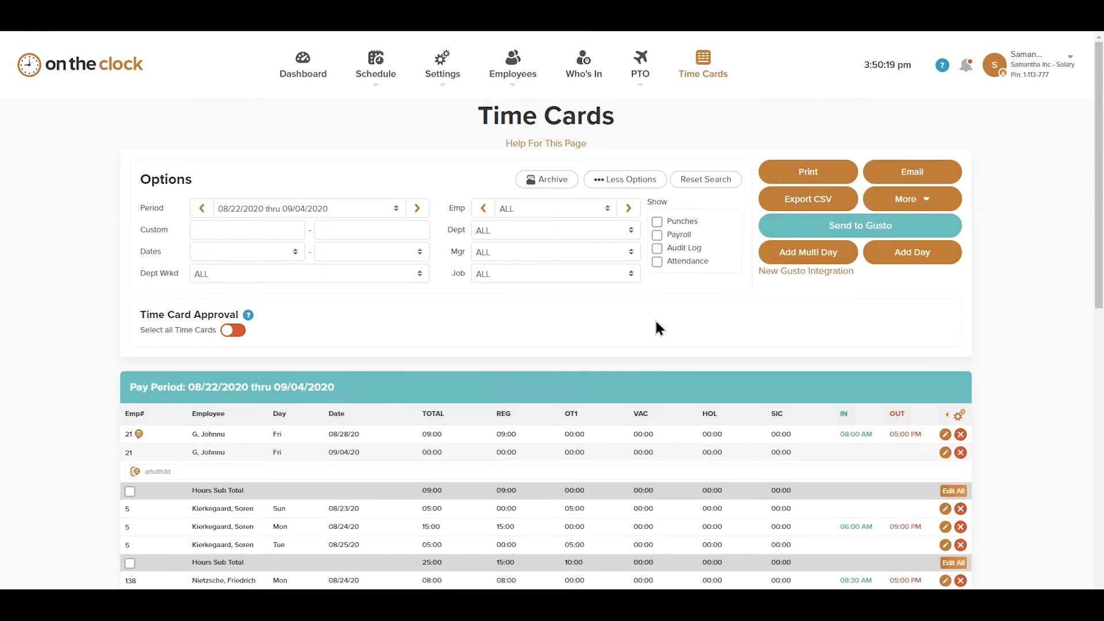
pyautogui.click(900, 201)
pyautogui.scroll(-3, 861, 518)
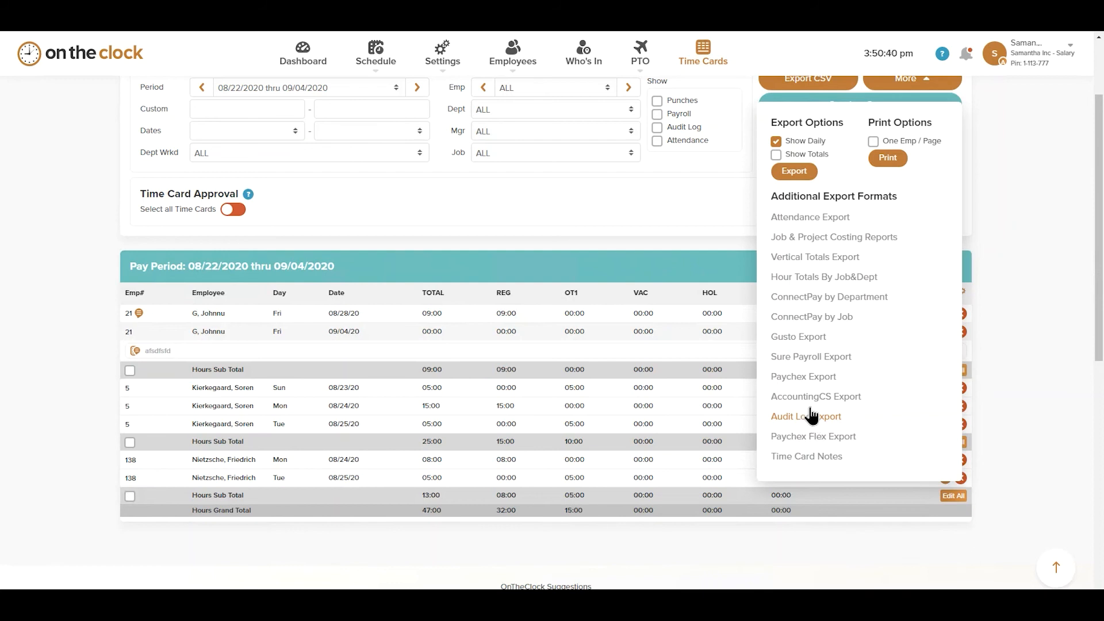
# Show Punches and Audit Log on the 08/22/2020 thru 09/04/2020 time cards and review the recorded changes
pyautogui.click(677, 230)
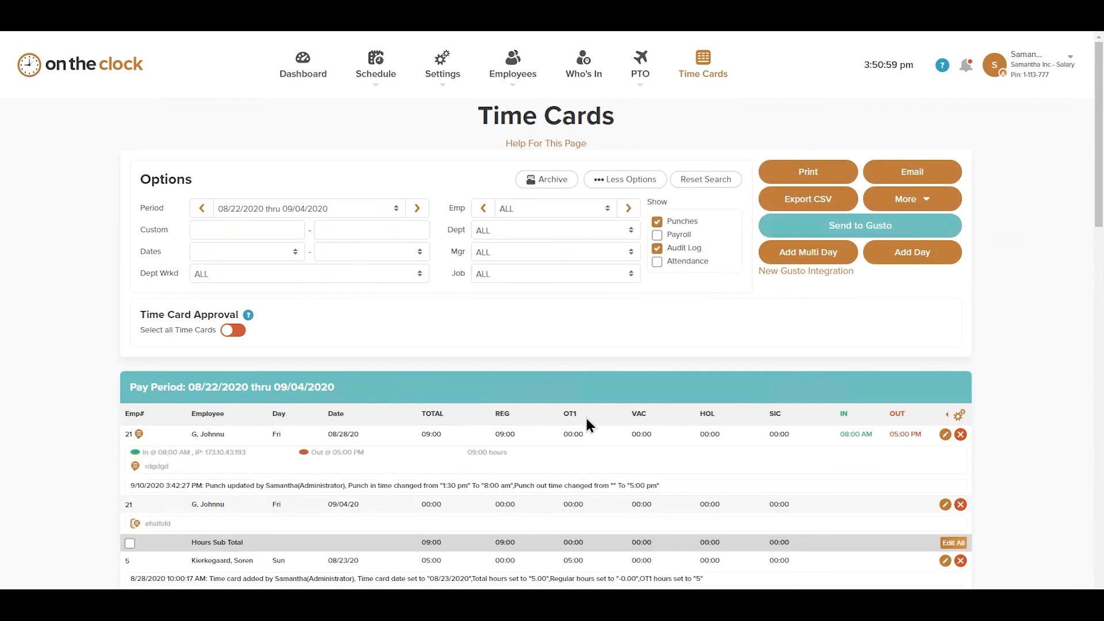
pyautogui.scroll(-1, 595, 384)
pyautogui.scroll(-1, 575, 388)
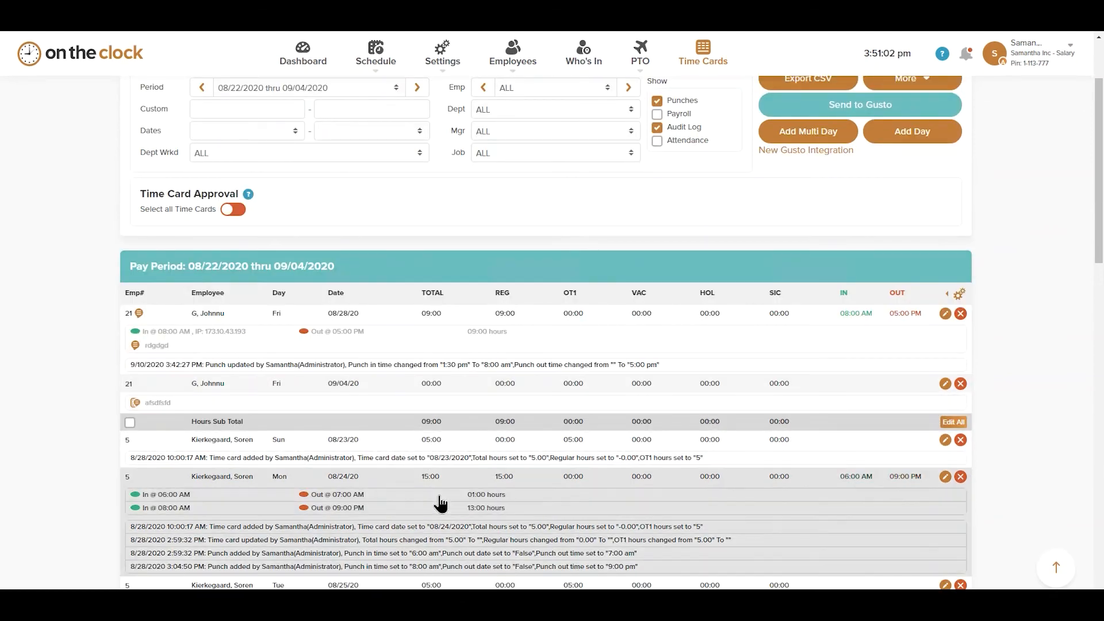
pyautogui.scroll(-2, 440, 503)
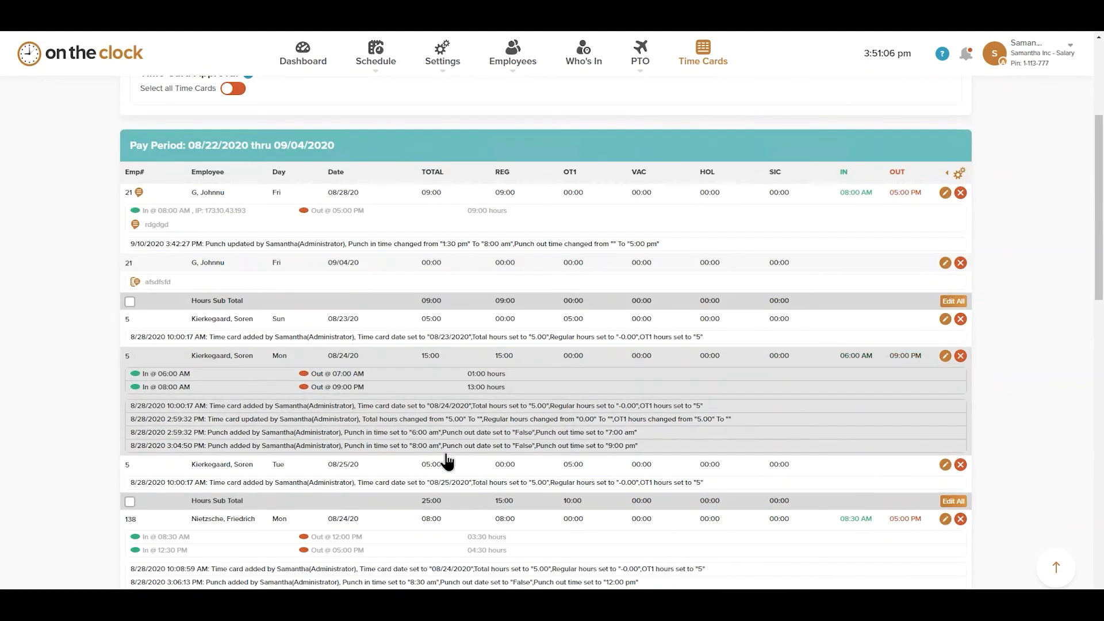
pyautogui.scroll(-2, 448, 483)
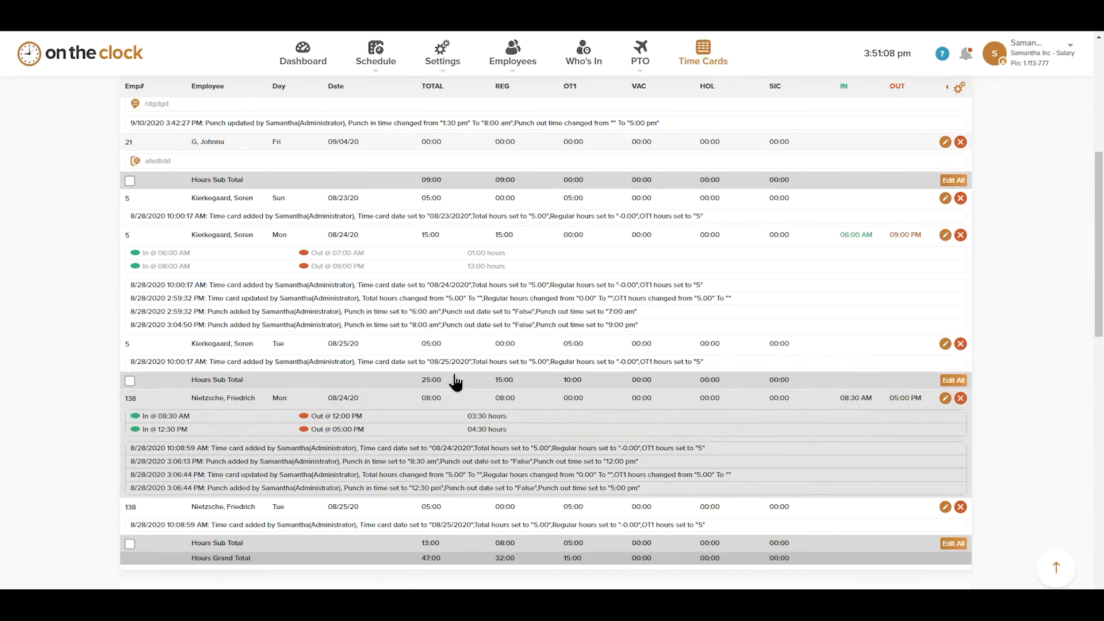
pyautogui.scroll(6, 454, 380)
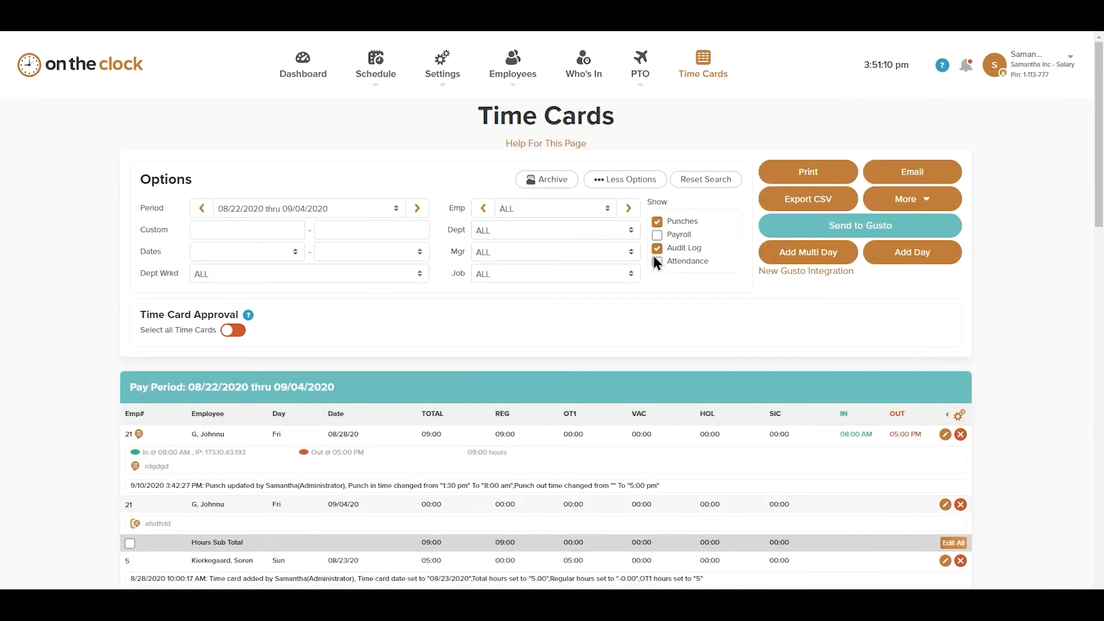
# Hide Audit Log and Punches on the time cards and show Payroll instead
pyautogui.click(656, 249)
pyautogui.click(656, 222)
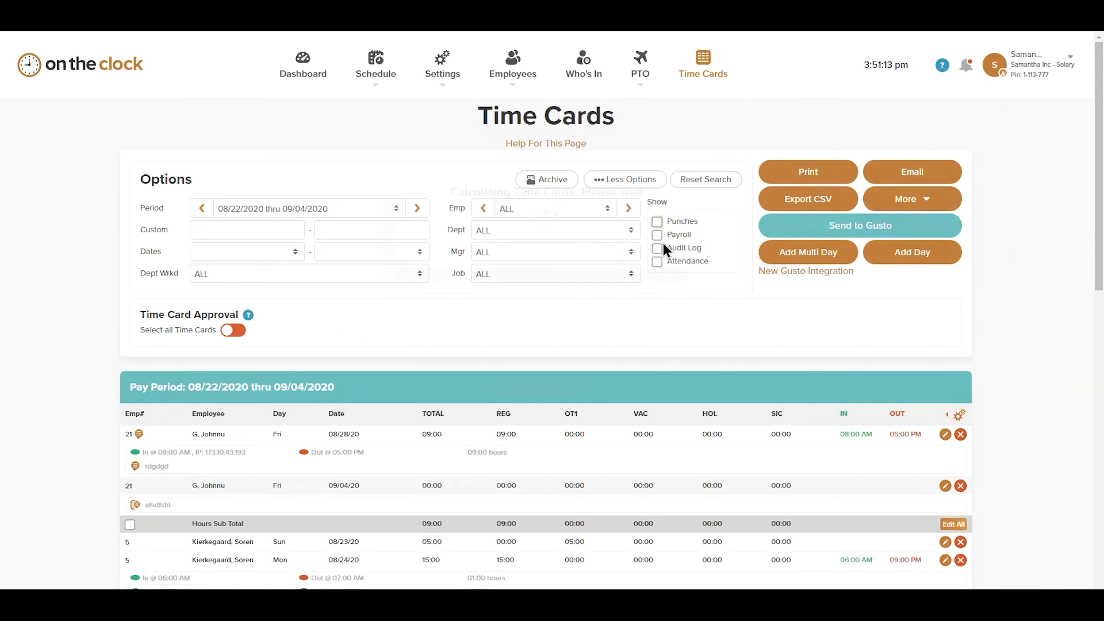
pyautogui.click(657, 233)
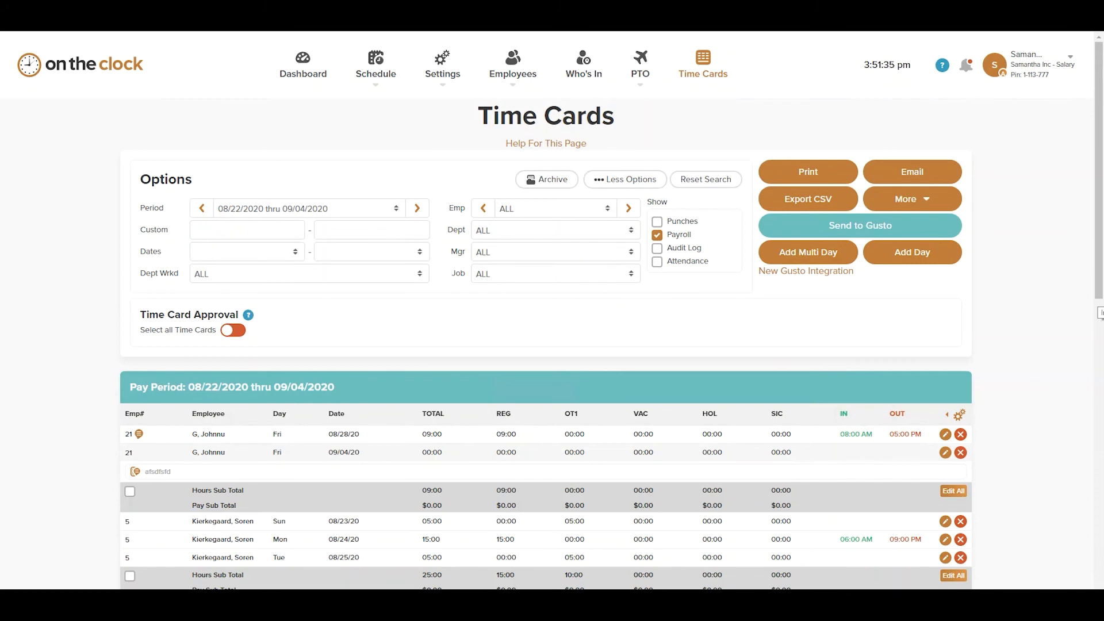
pyautogui.scroll(-2, 610, 368)
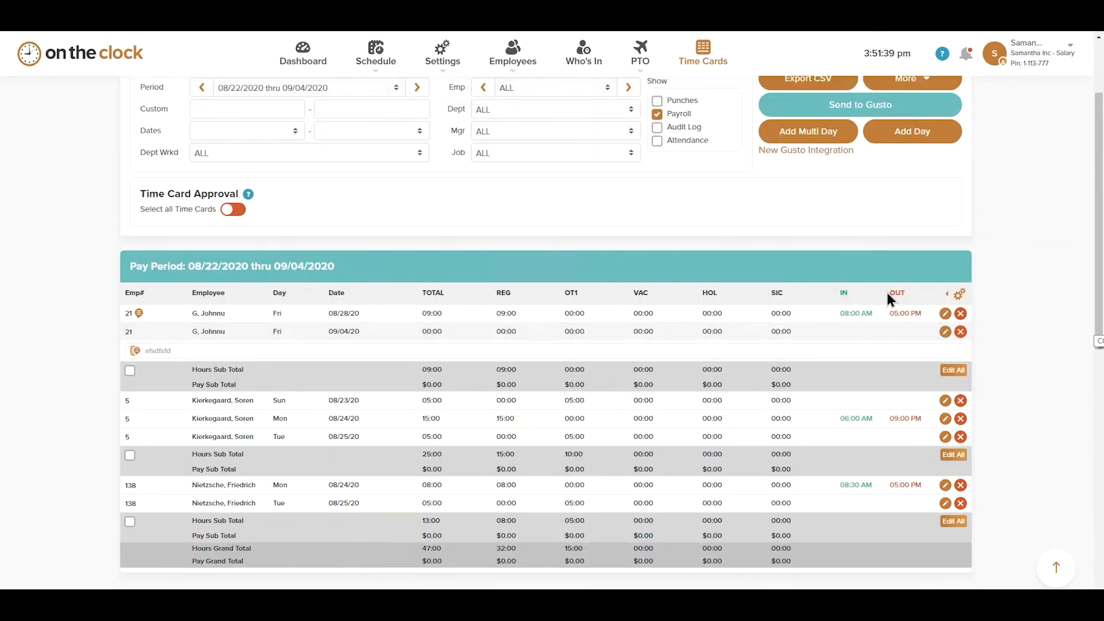
# Edit the first employee's 8/28/2020 time card, adding a punch and setting the existing punch's out time to 12:00 pm
pyautogui.click(945, 313)
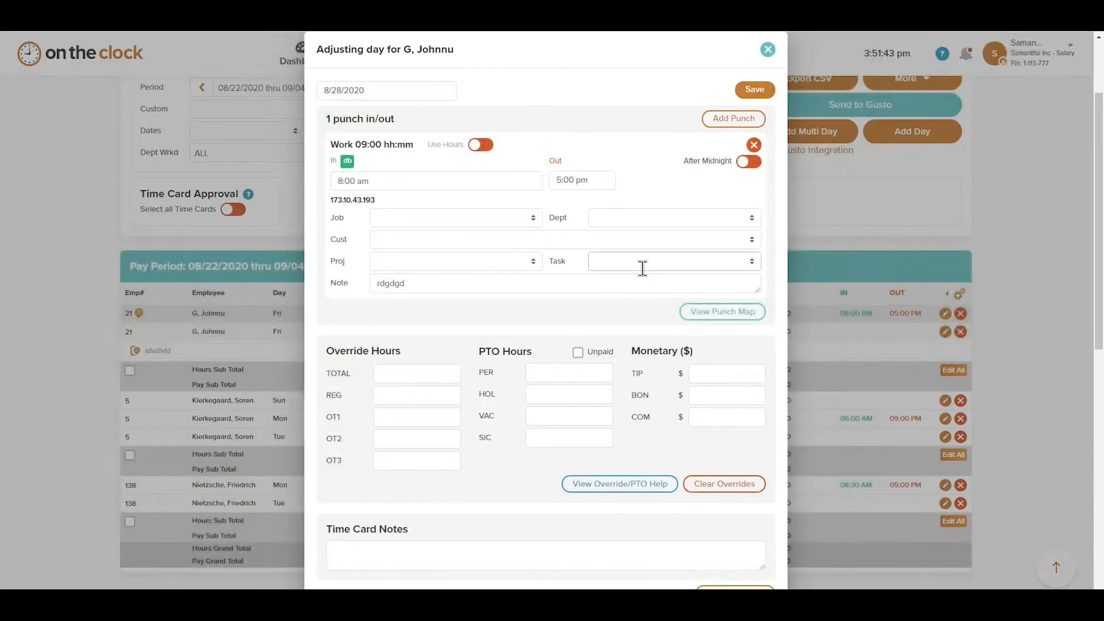
pyautogui.click(717, 131)
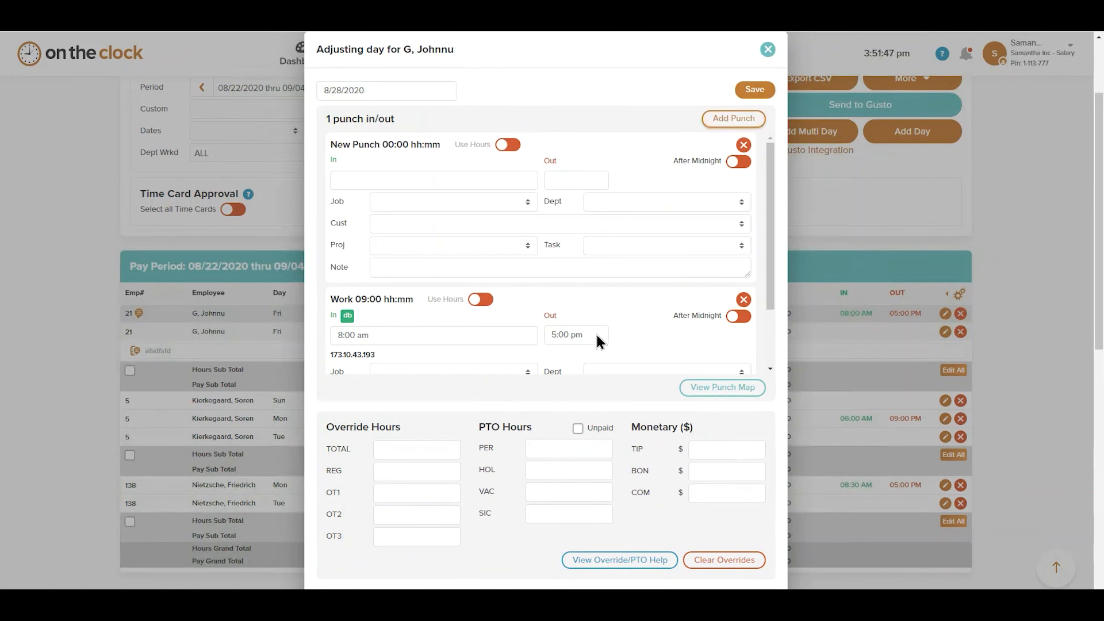
pyautogui.moveTo(593, 334); pyautogui.dragTo(512, 332)
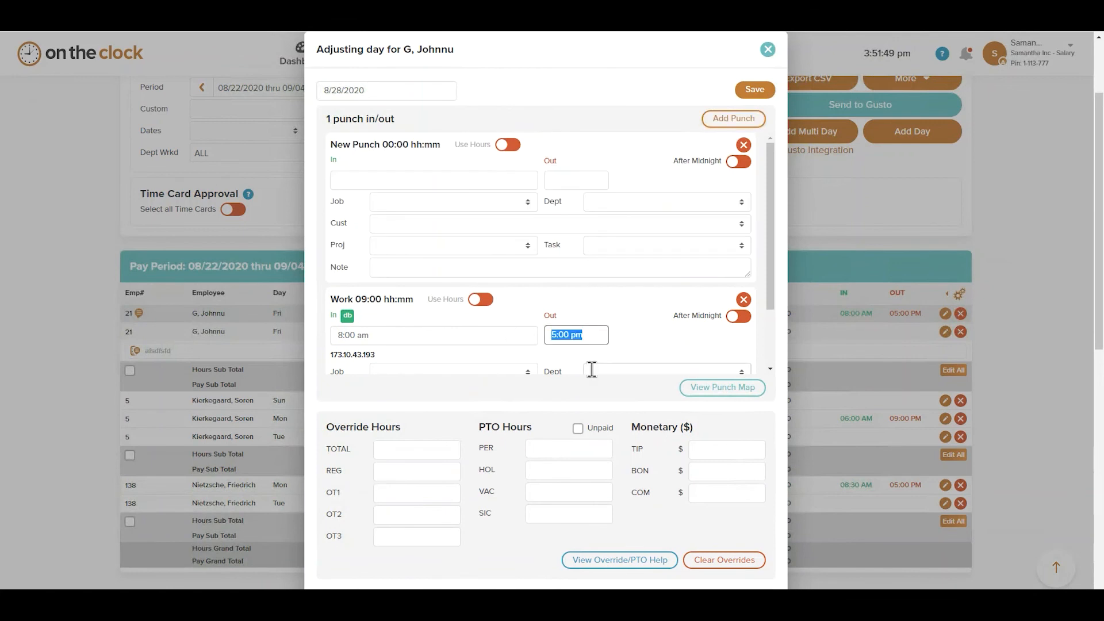
pyautogui.press('BackSpace')
pyautogui.write('12:00 pm')
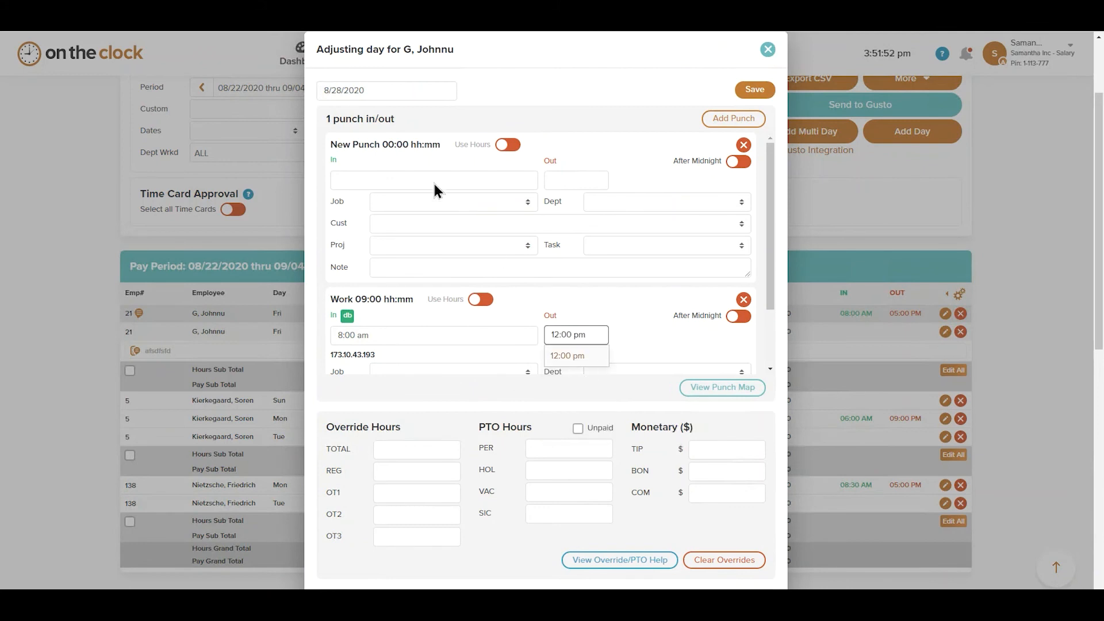
# Set the new punch's in time to 12:30 pm and out time to 5:00 pm, and save the adjusted day
pyautogui.click(427, 173)
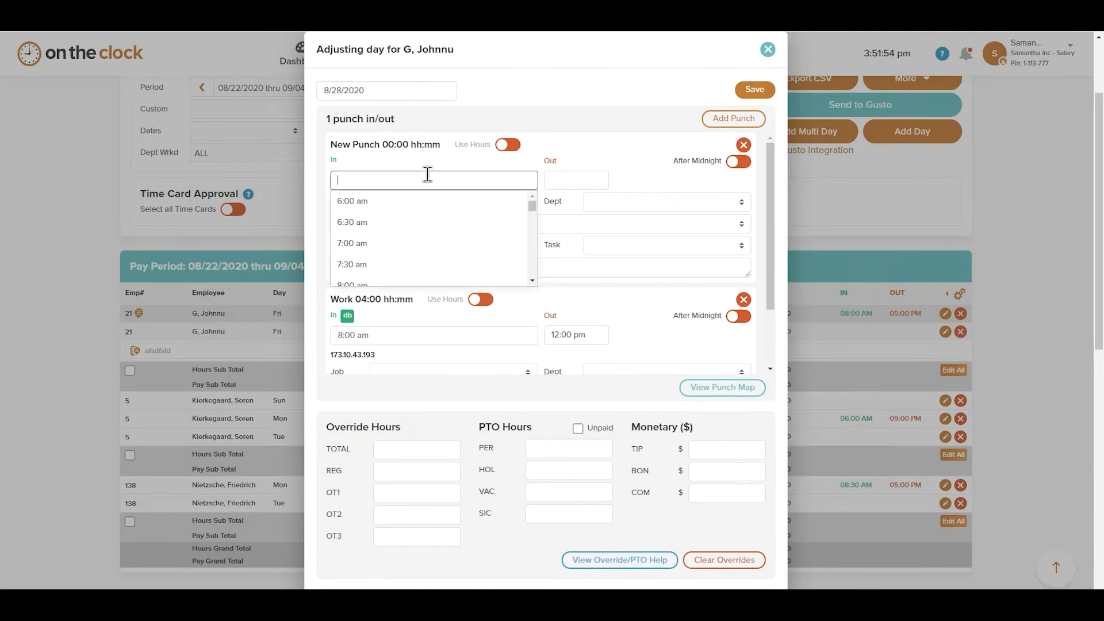
pyautogui.write('12:30 pm')
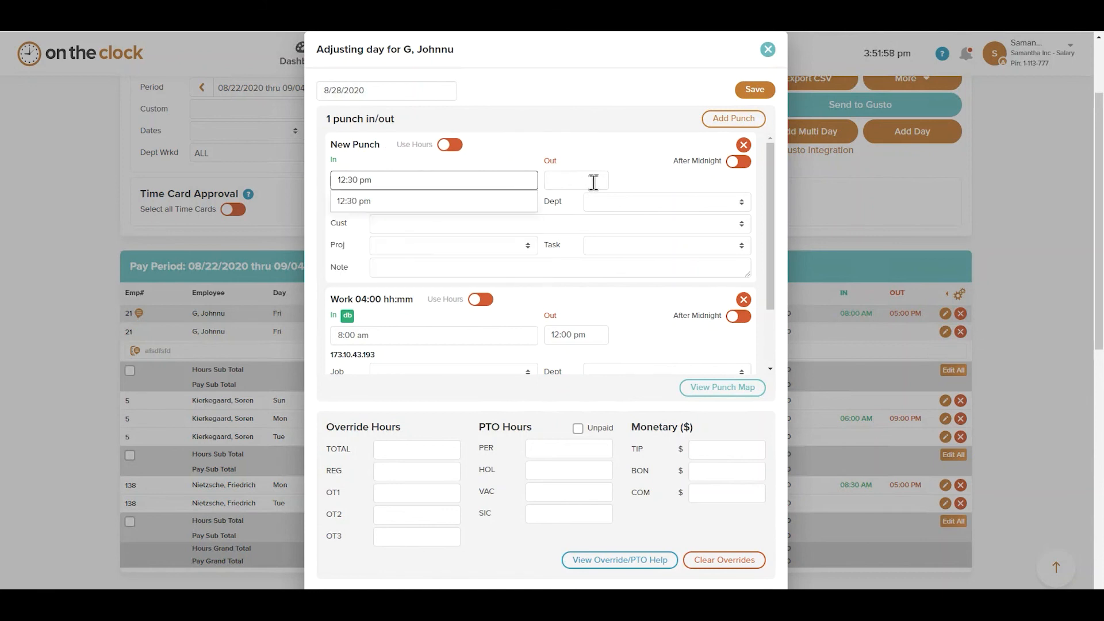
pyautogui.click(594, 182)
pyautogui.write('5:00 pm')
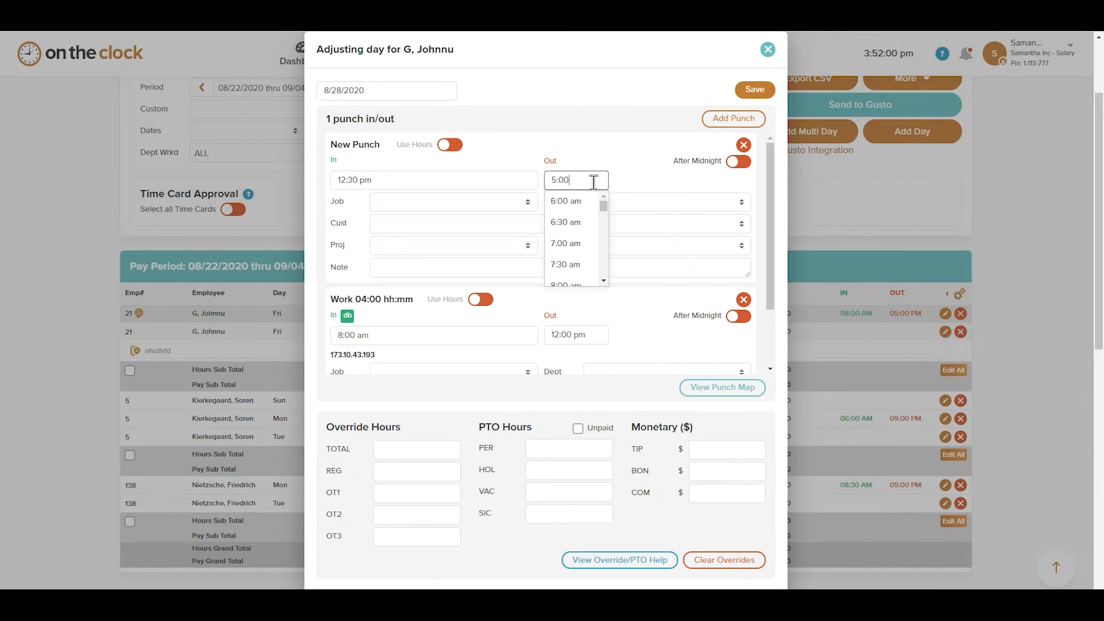
pyautogui.click(751, 93)
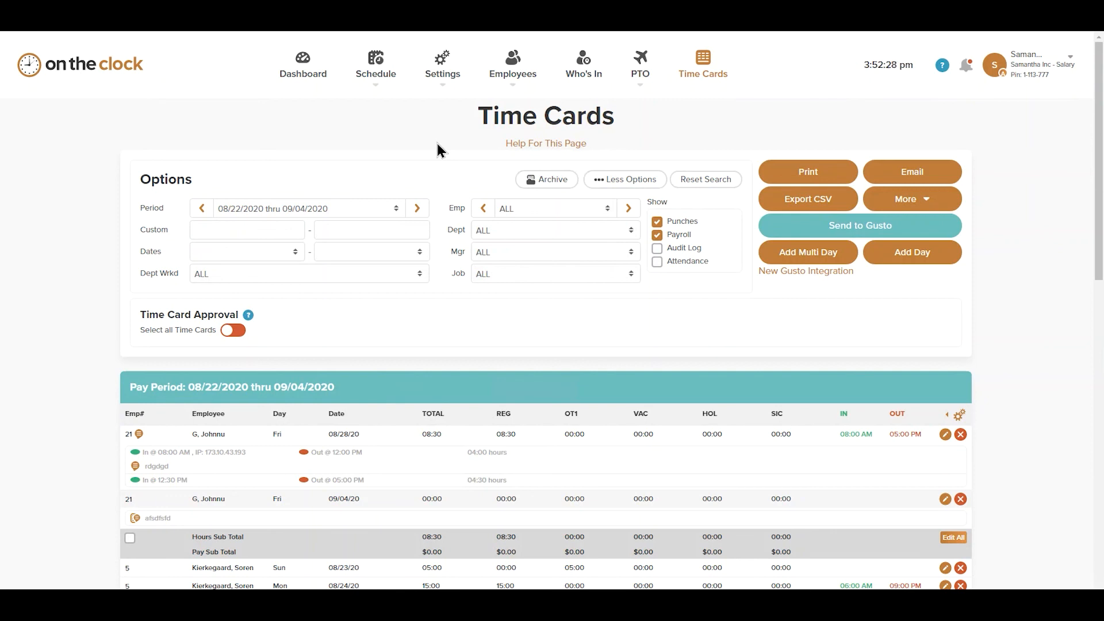
# Look up the Accountant Dashboard among the account's settings pages
pyautogui.click(443, 76)
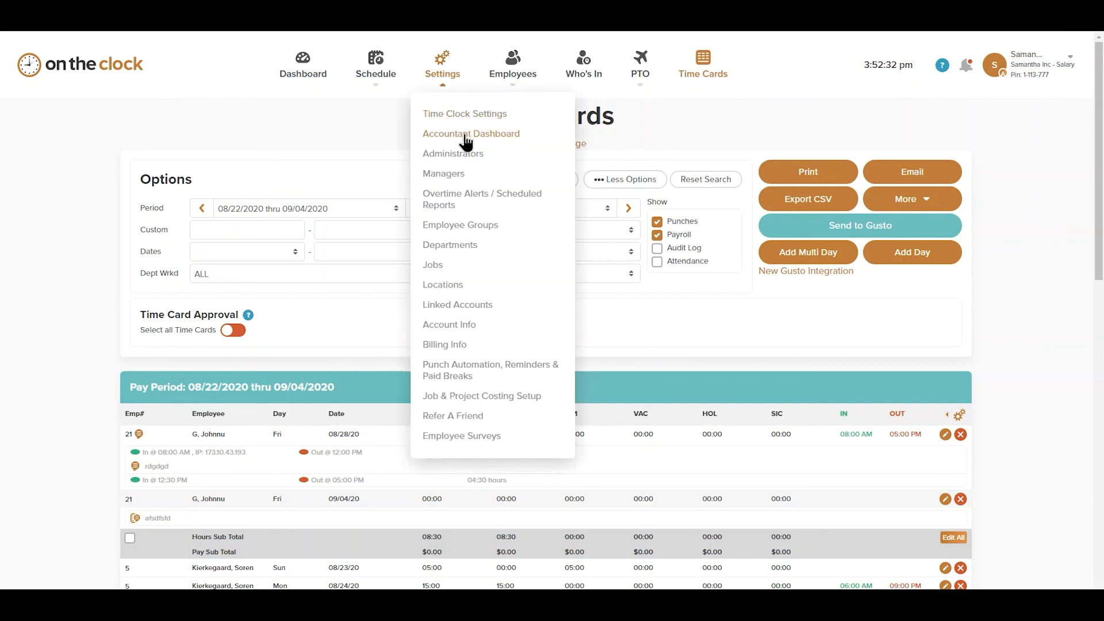